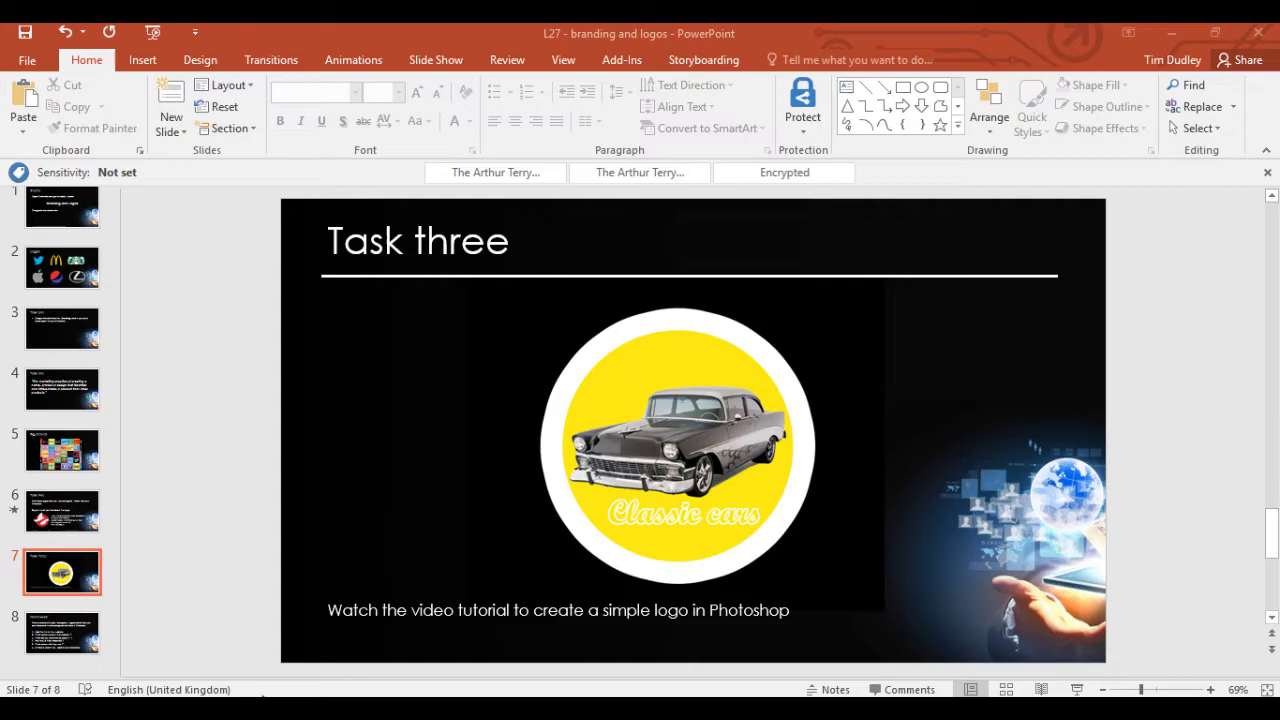
Switch from the PowerPoint logo slide to the OneNote 'L28 - Branding and logos' page
{"action": "key", "text": "alt+Tab"}
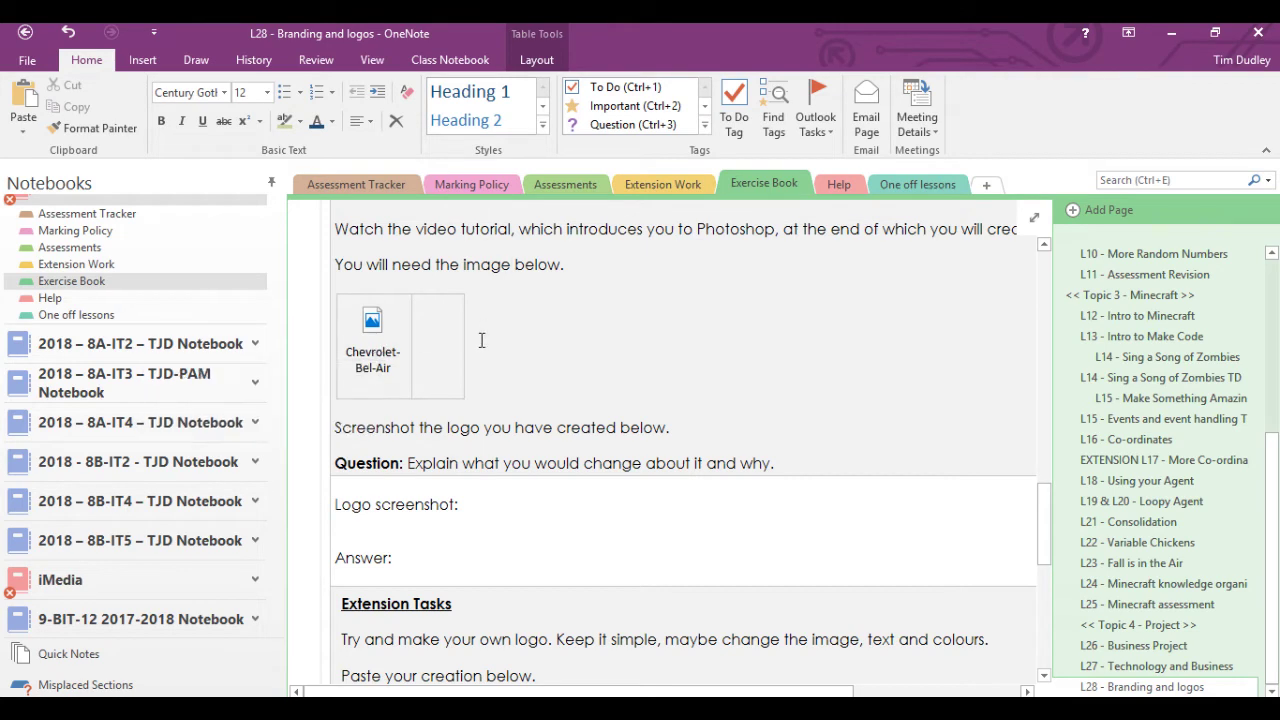
Save a copy of the Chevrolet-Bel-Air attachment into the Documents > A logo folder
{"action": "right_click", "coordinate": [373, 325]}
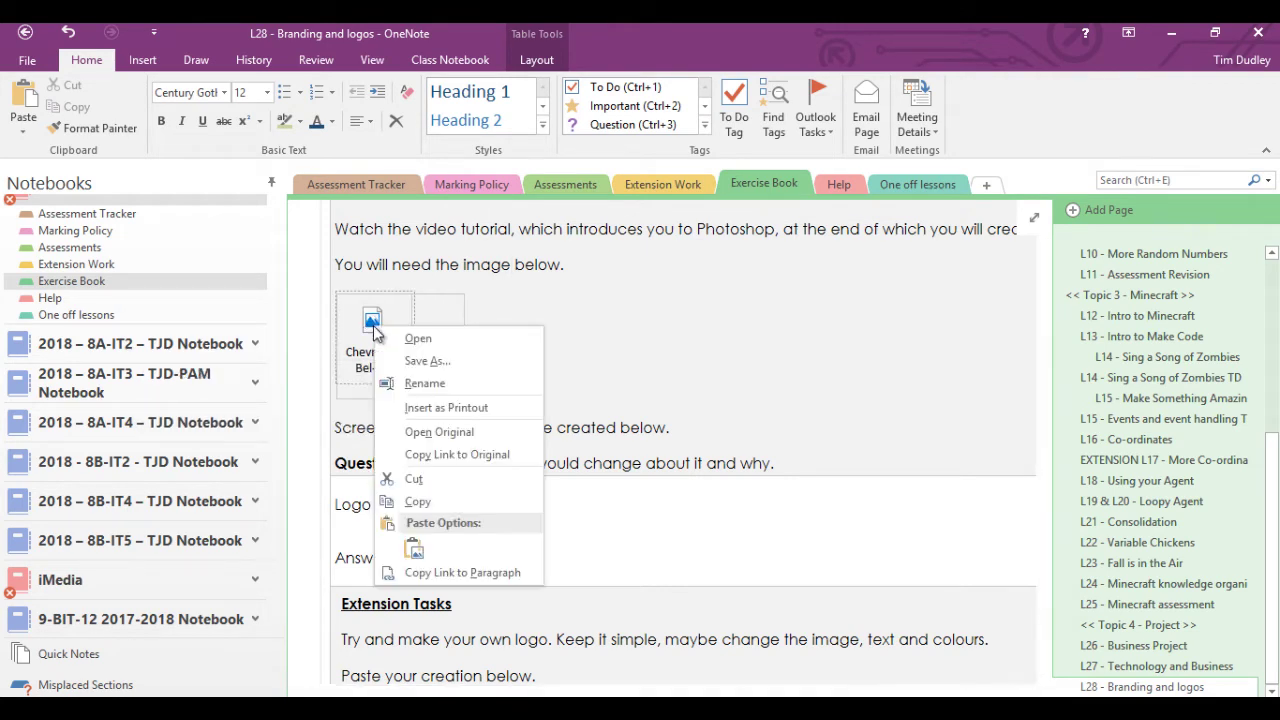
{"action": "left_click", "coordinate": [420, 361]}
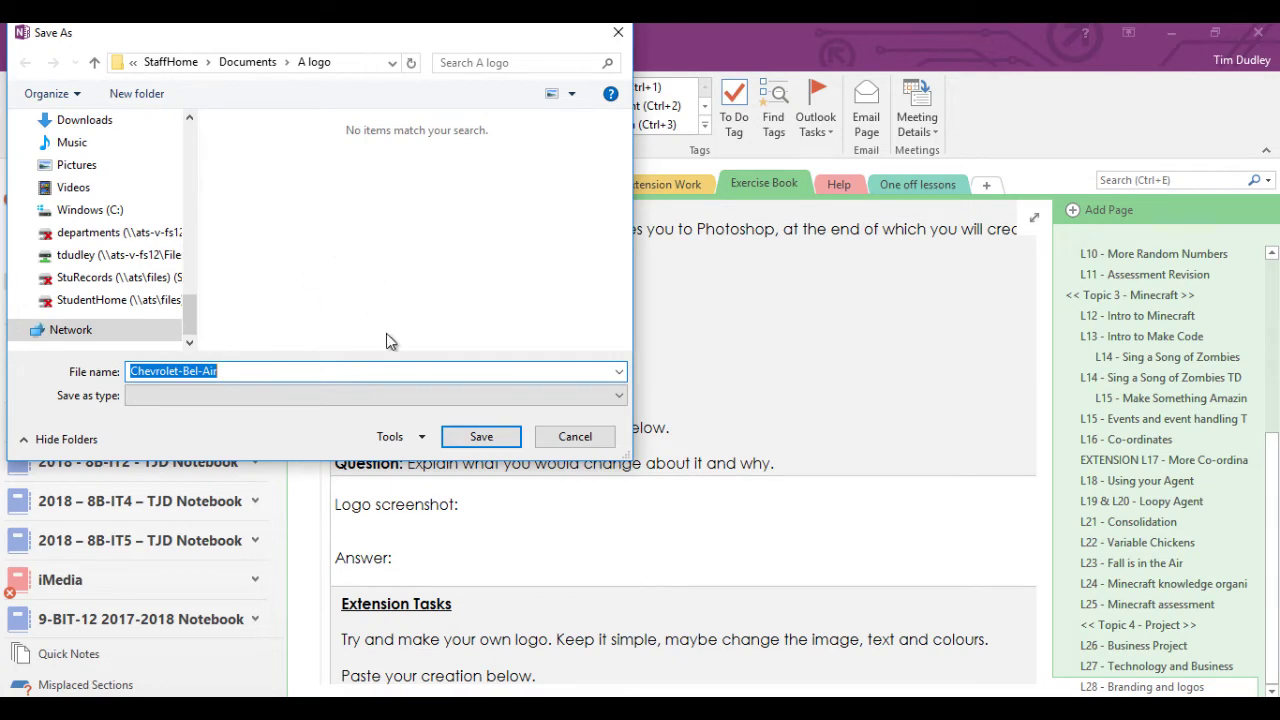
{"action": "left_click", "coordinate": [470, 440]}
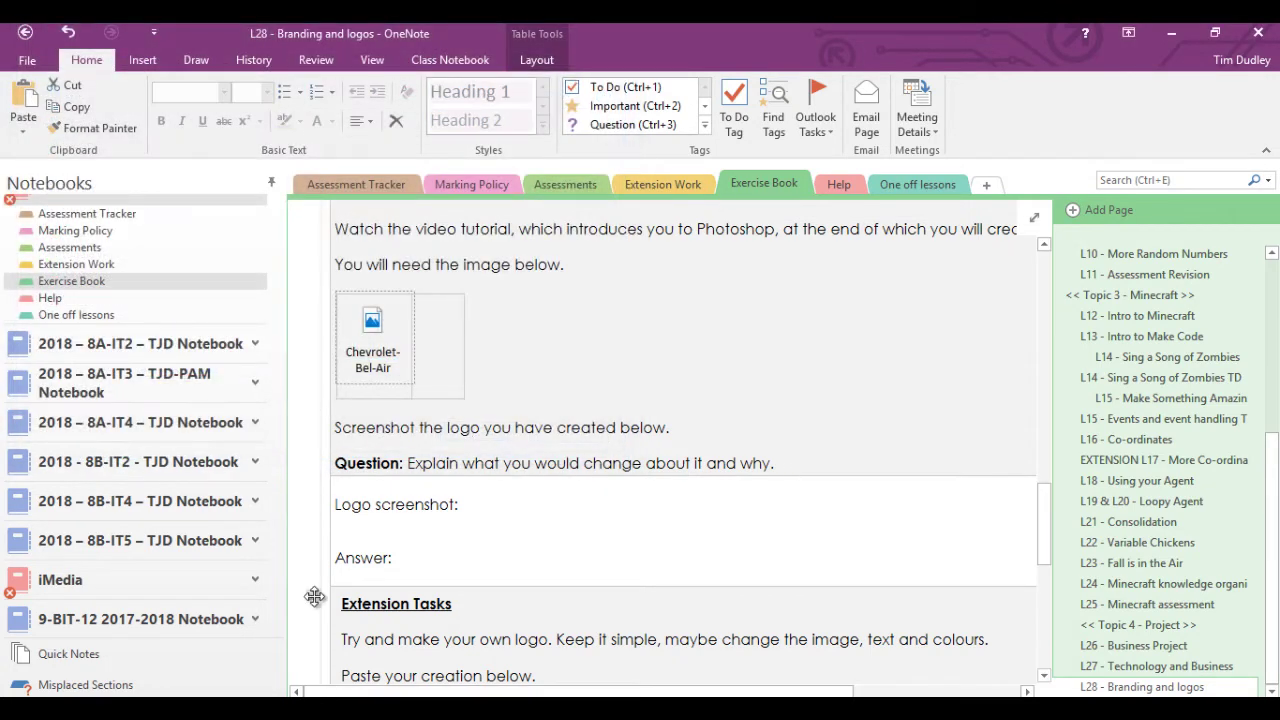
Open Chevrolet-Bel-Air.jpg from the A logo folder with Adobe Photoshop CS5
{"action": "key", "text": "alt+Tab"}
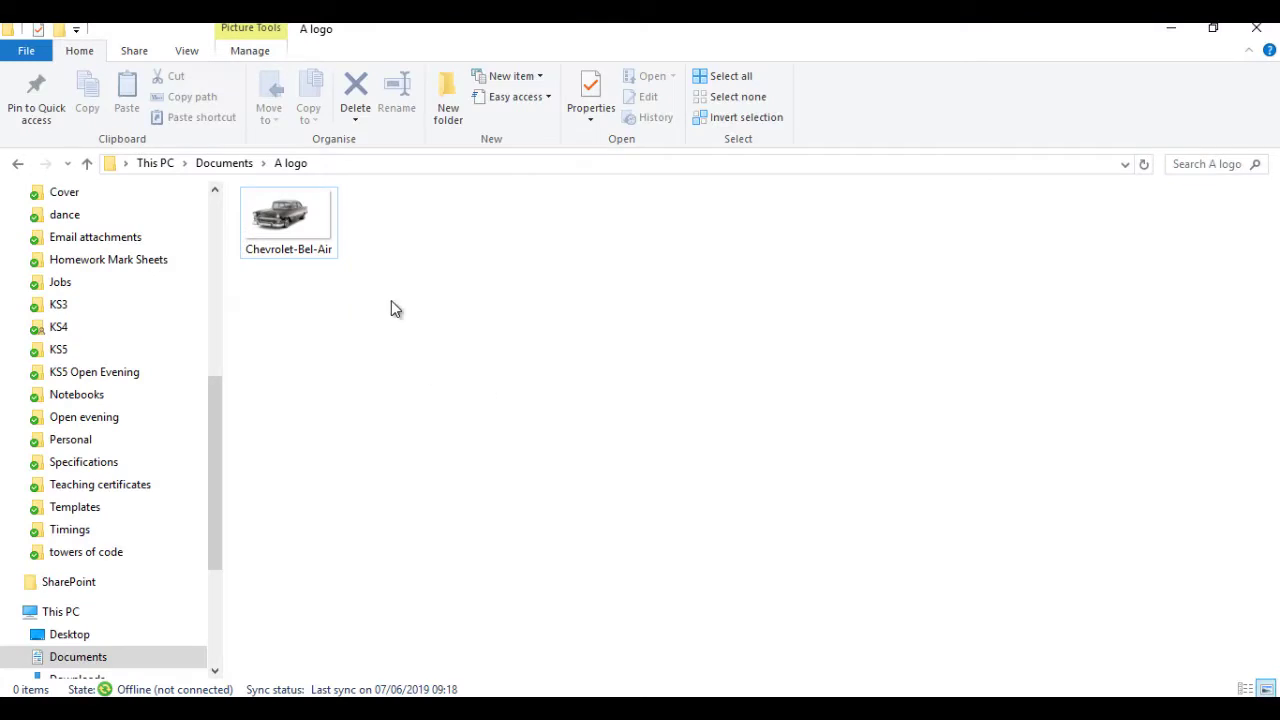
{"action": "right_click", "coordinate": [305, 225]}
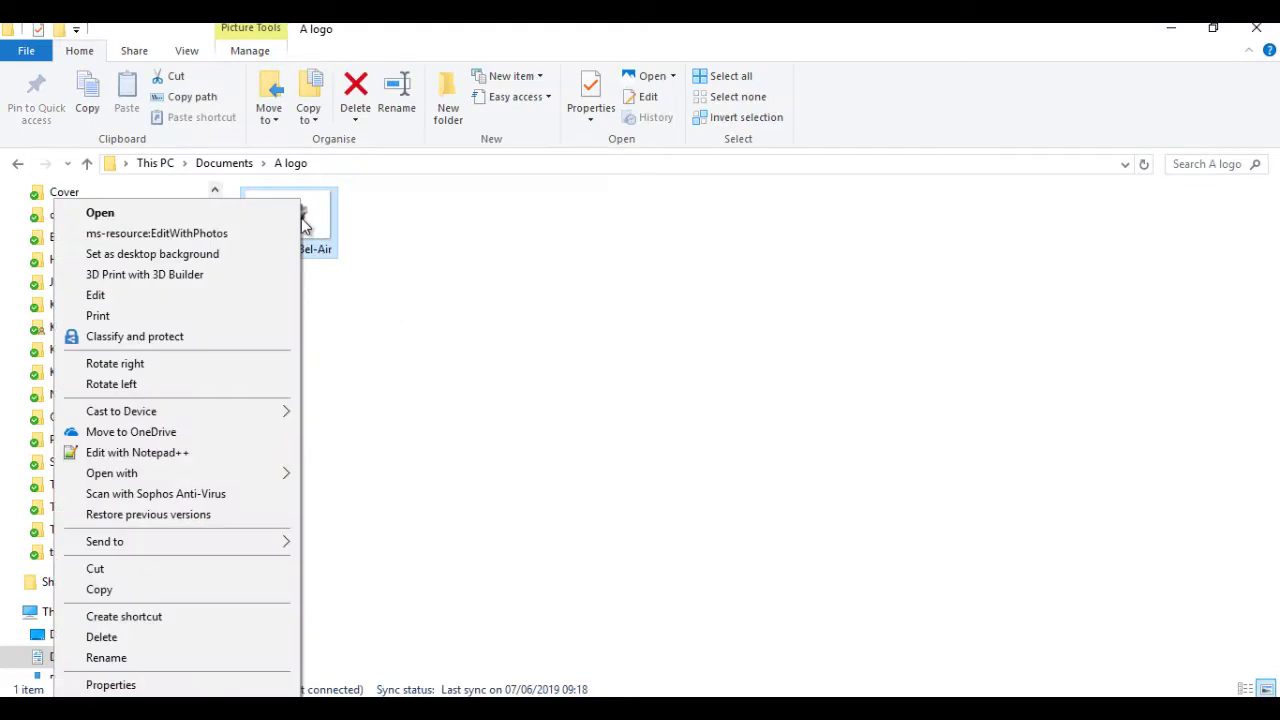
{"action": "left_click", "coordinate": [332, 232]}
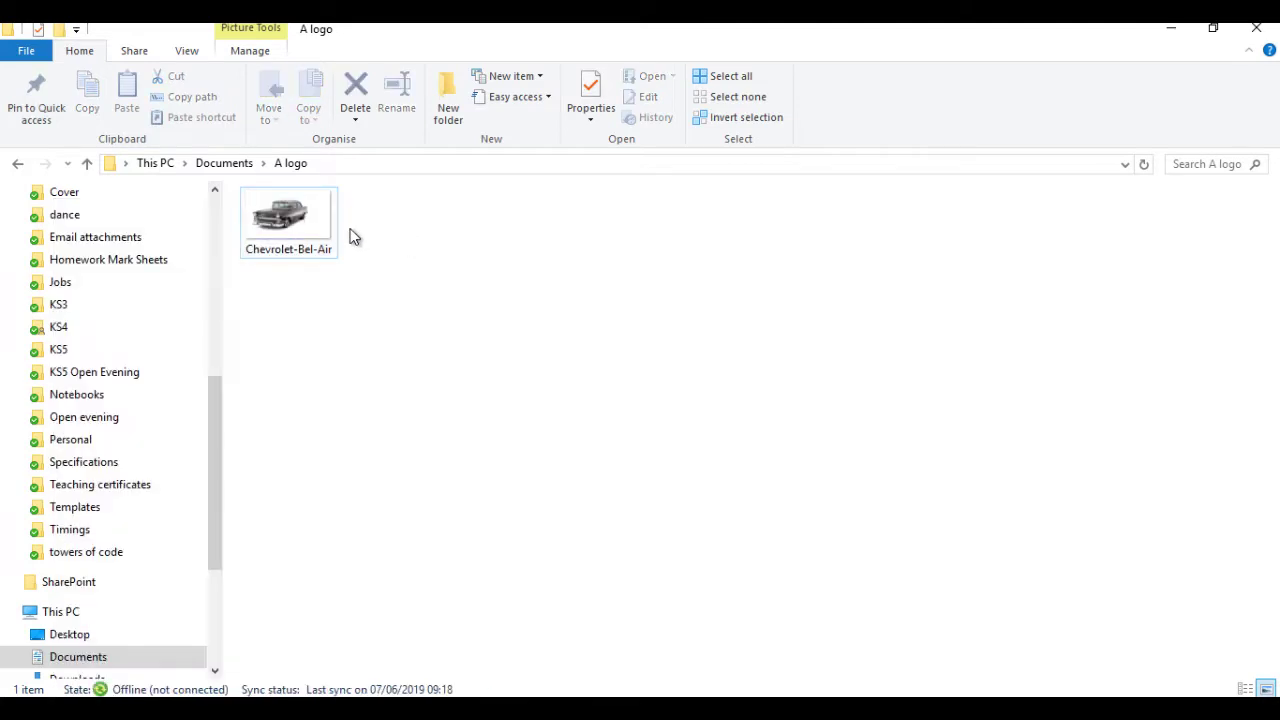
{"action": "right_click", "coordinate": [305, 218]}
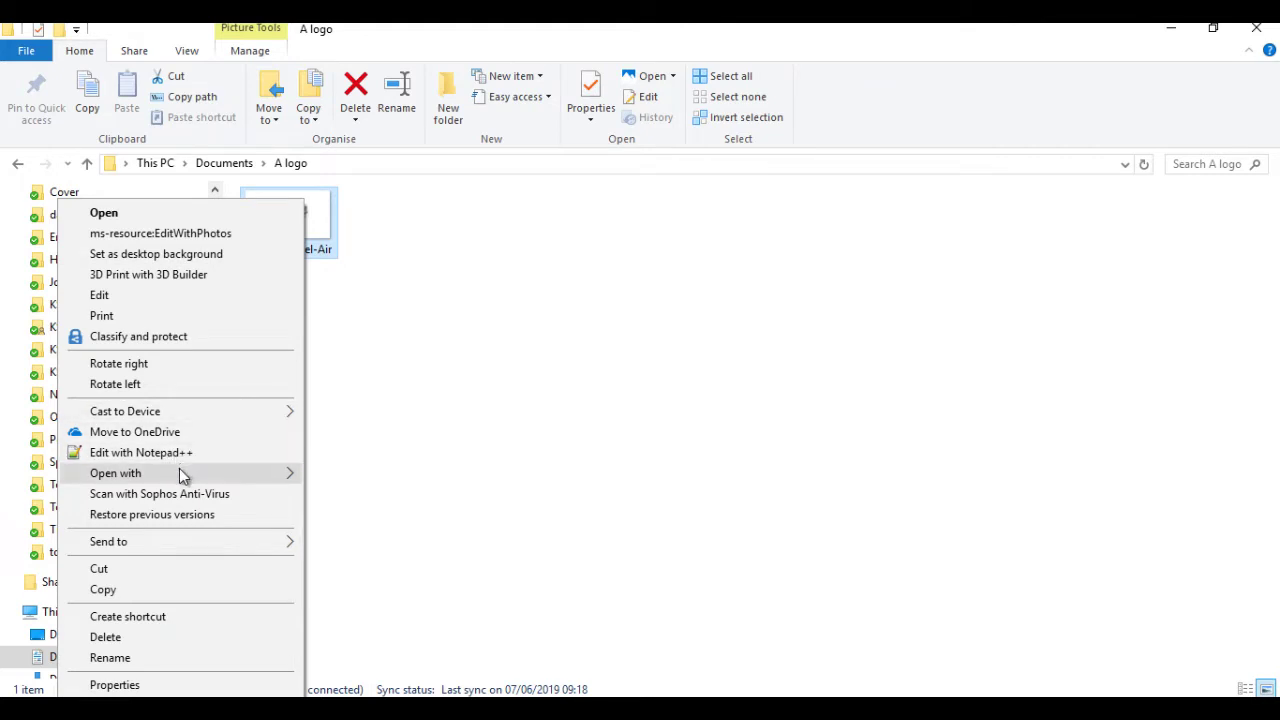
{"action": "mouse_move", "coordinate": [180, 472]}
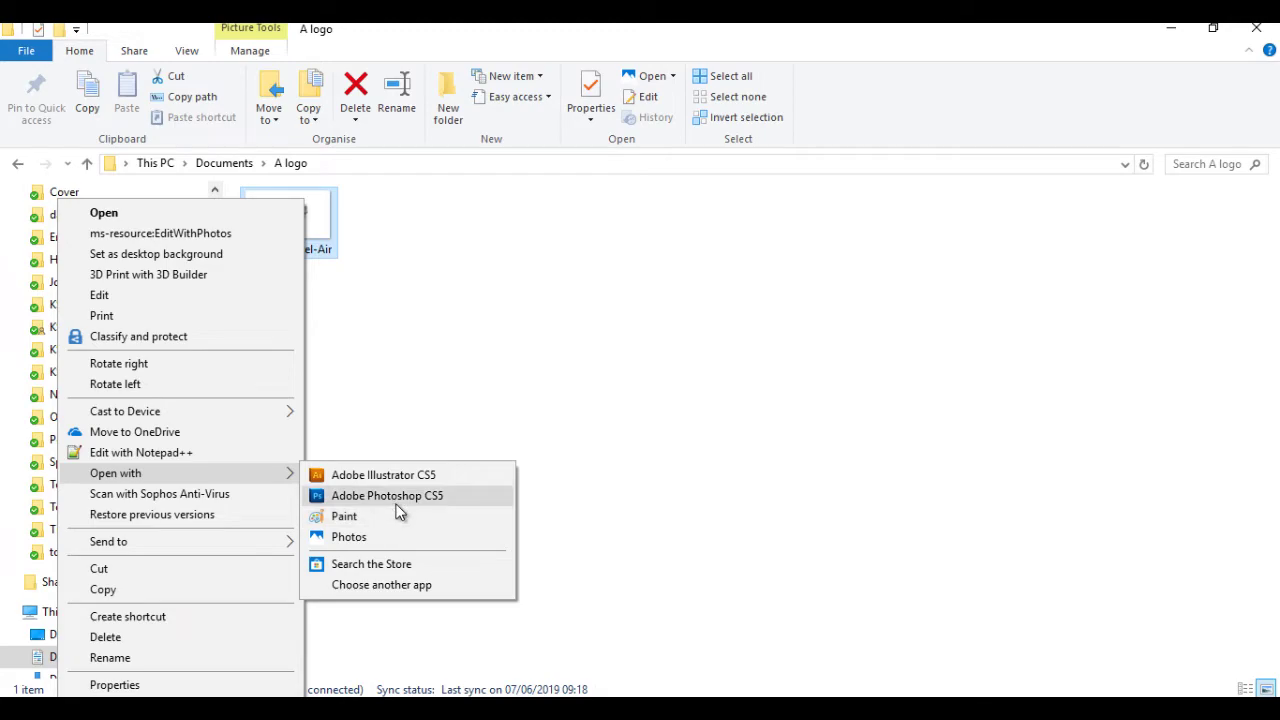
{"action": "left_click", "coordinate": [396, 505]}
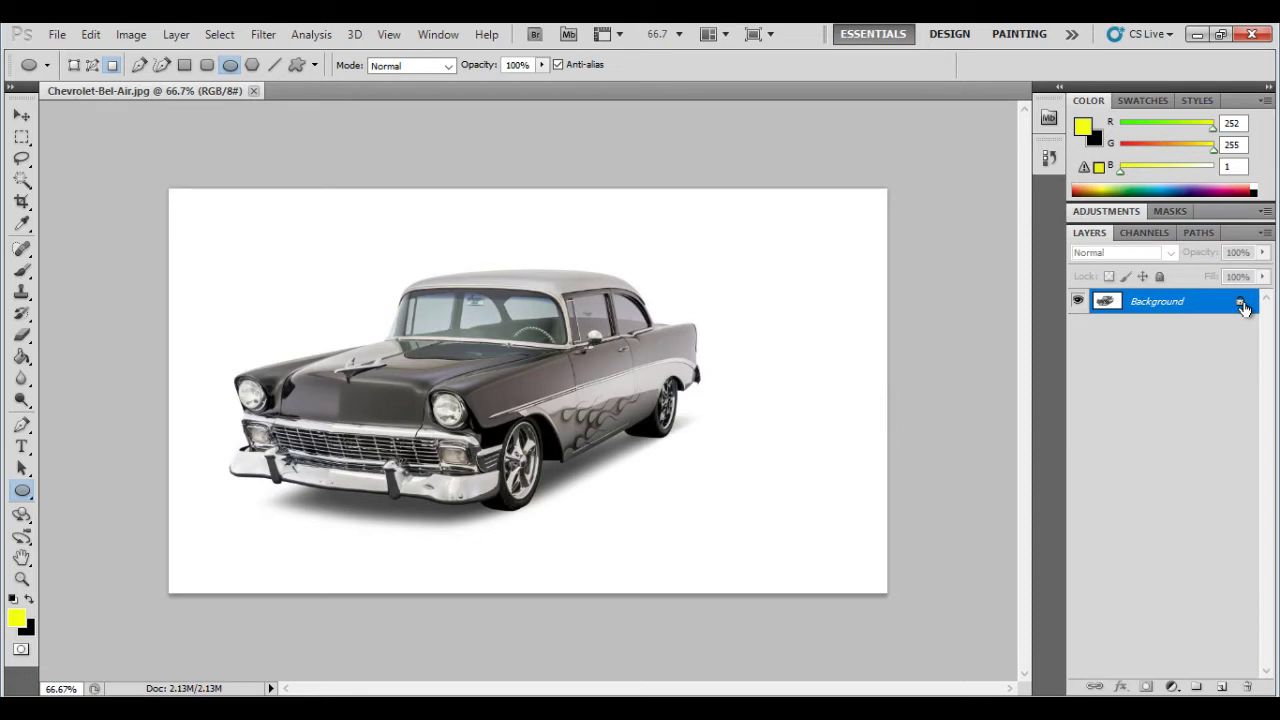
Unlock the car photo's Background layer by converting it to Layer 0
{"action": "double_click", "coordinate": [1186, 312]}
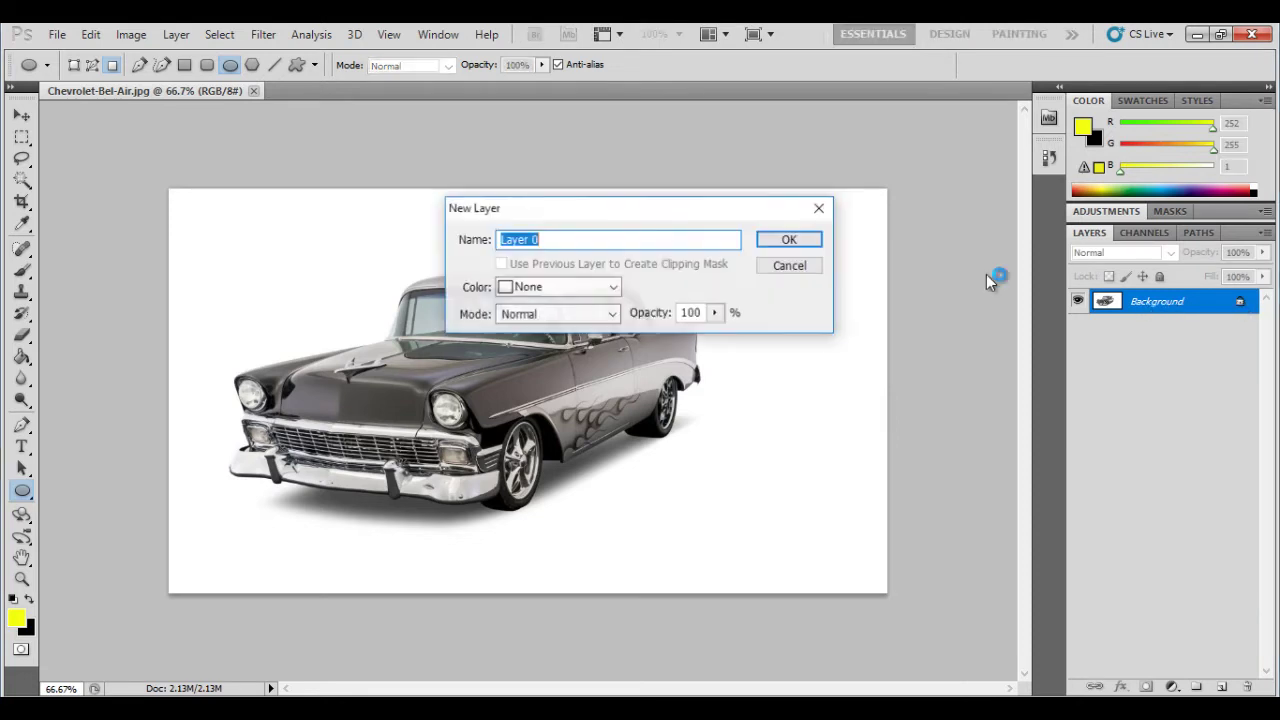
{"action": "left_click", "coordinate": [790, 241]}
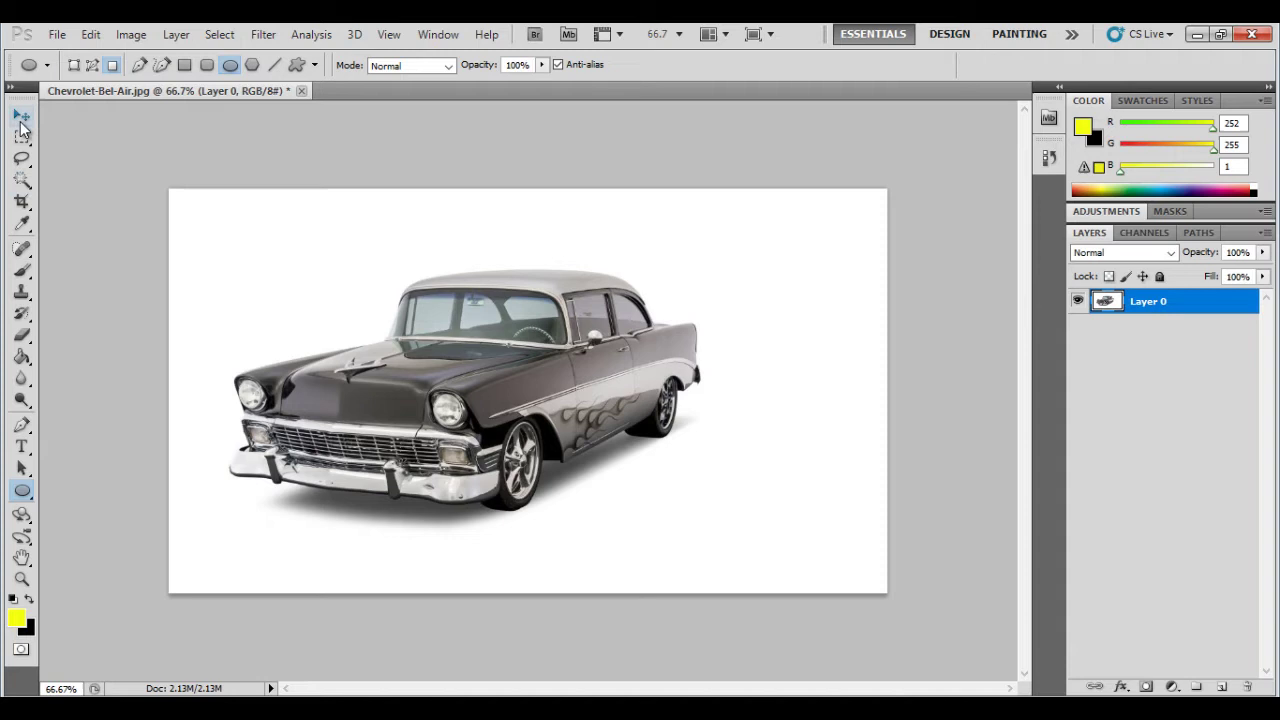
Select the white area around the car with the Magic Wand, delete it, and deselect
{"action": "left_click", "coordinate": [24, 183]}
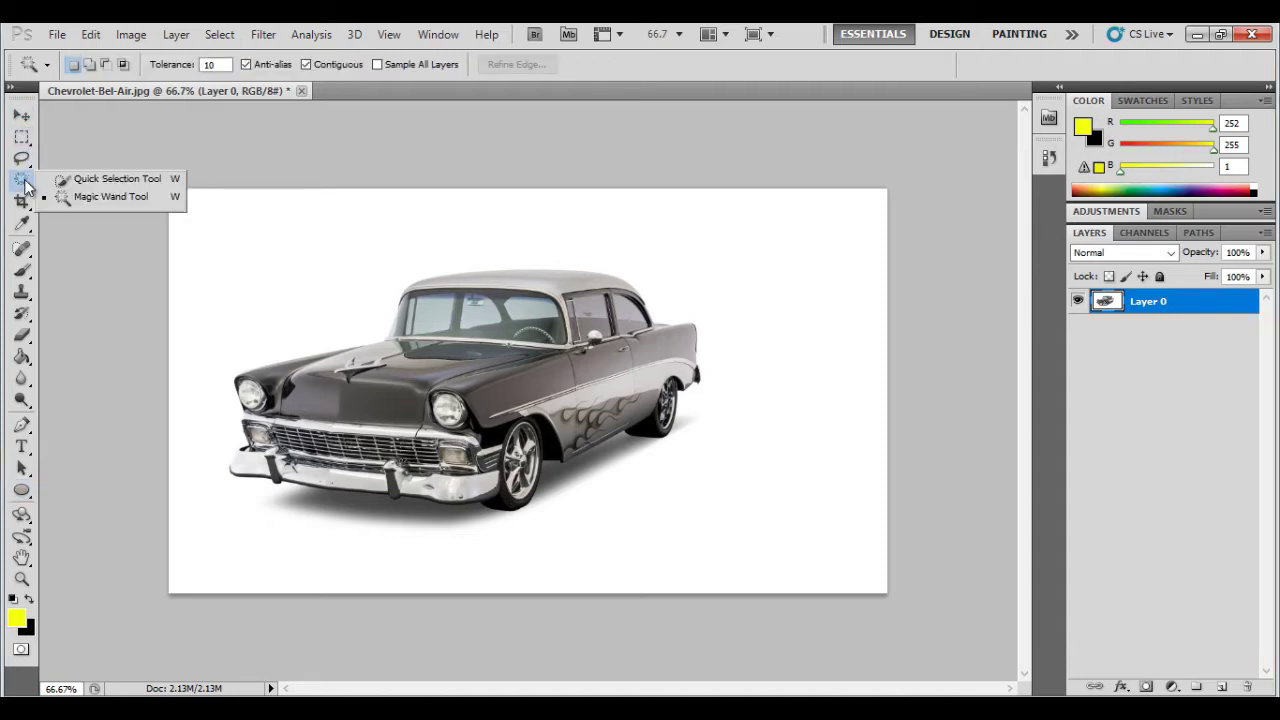
{"action": "left_click", "coordinate": [66, 180]}
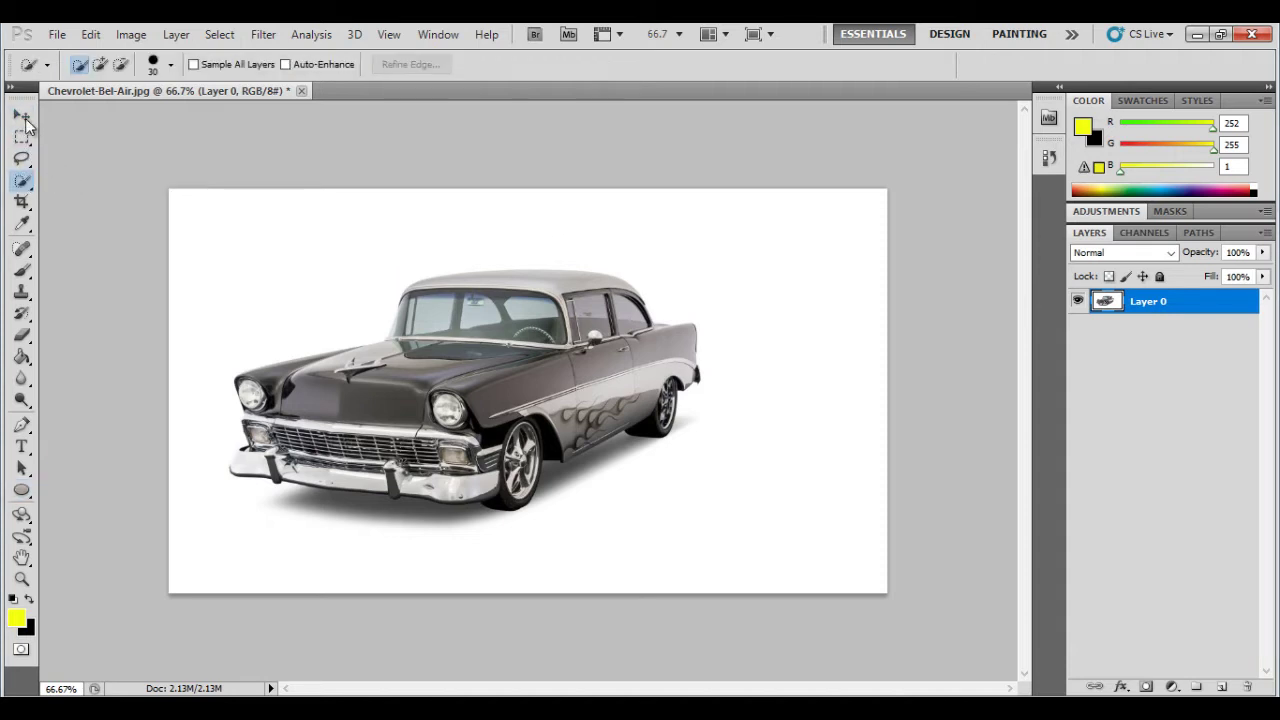
{"action": "left_click", "coordinate": [25, 183]}
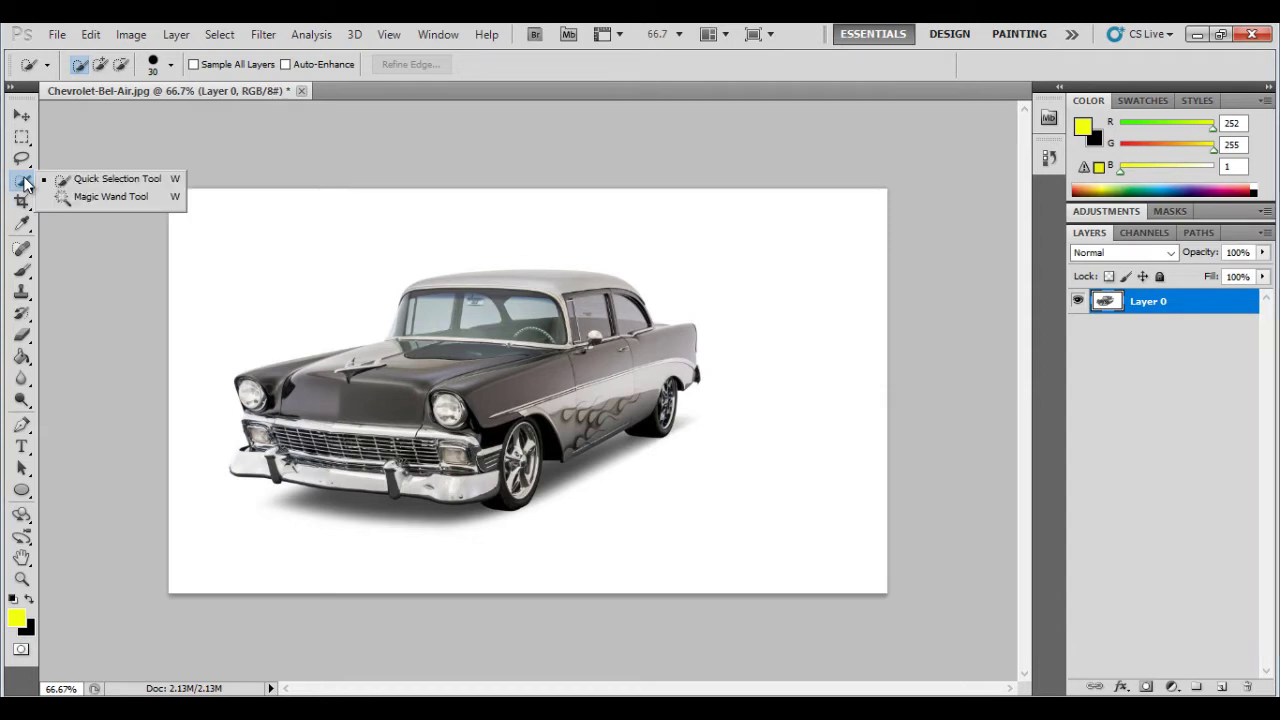
{"action": "left_click", "coordinate": [68, 197]}
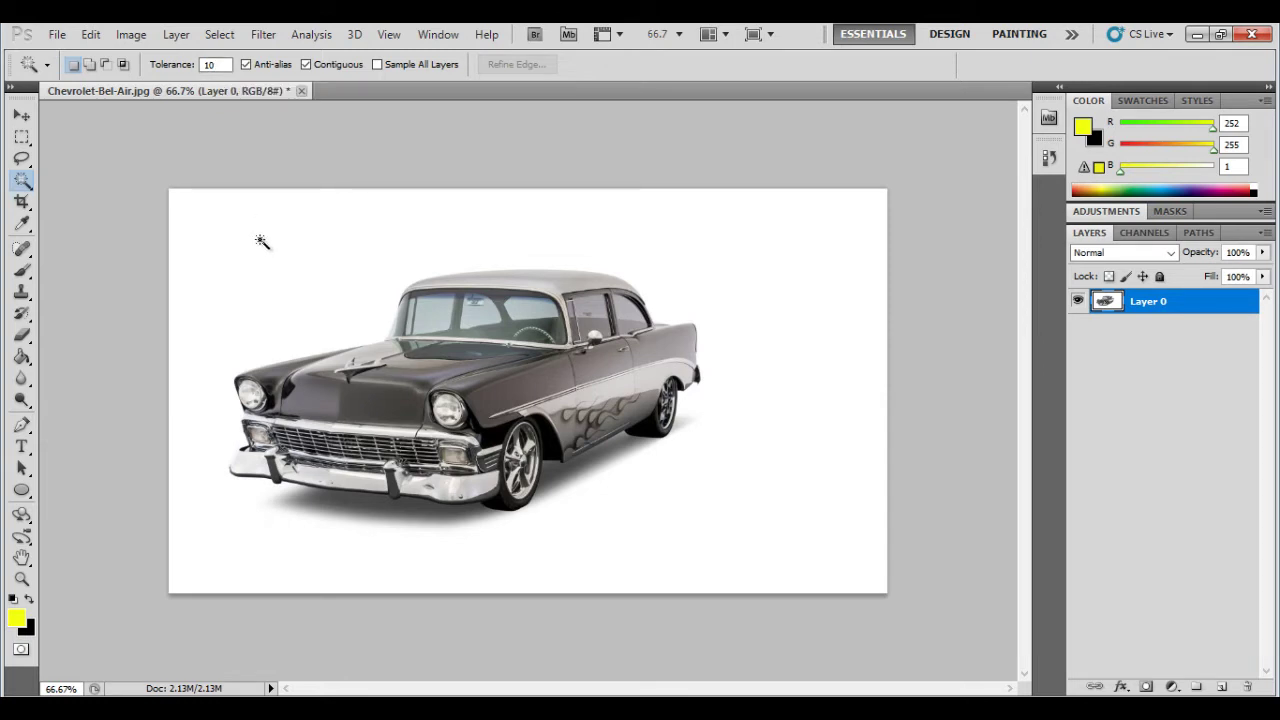
{"action": "left_click", "coordinate": [289, 296]}
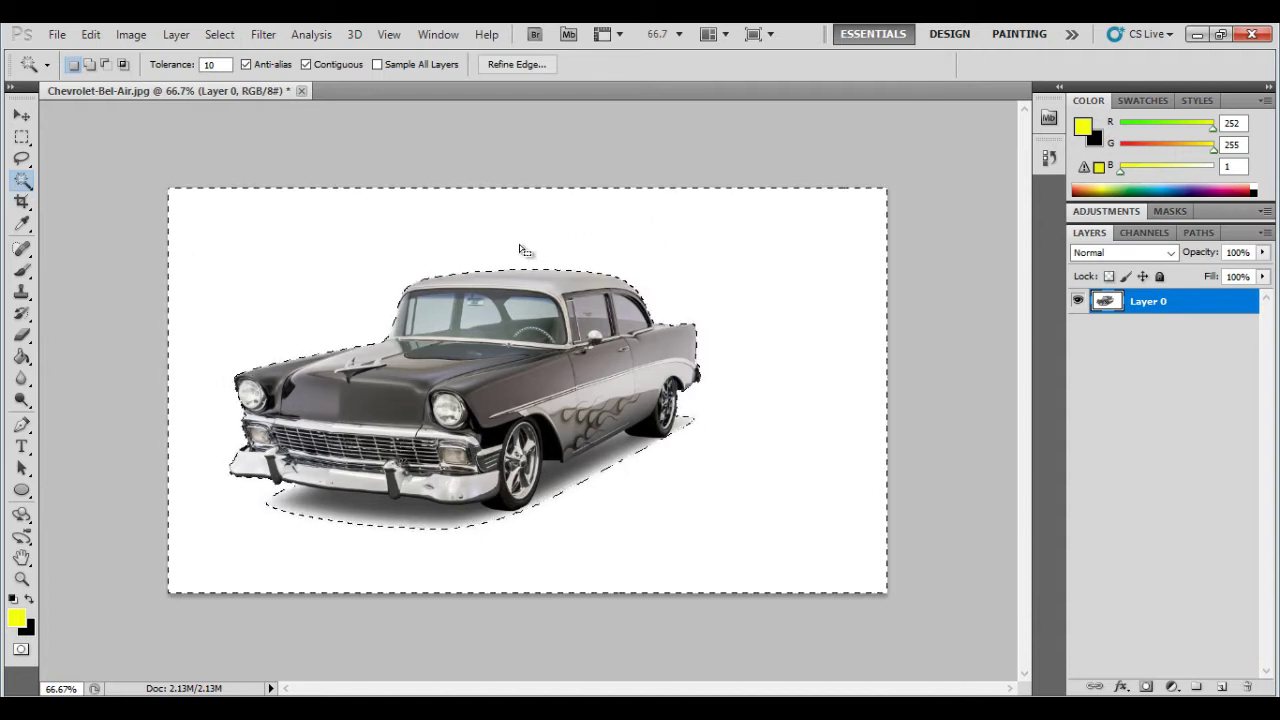
{"action": "key", "text": "Delete"}
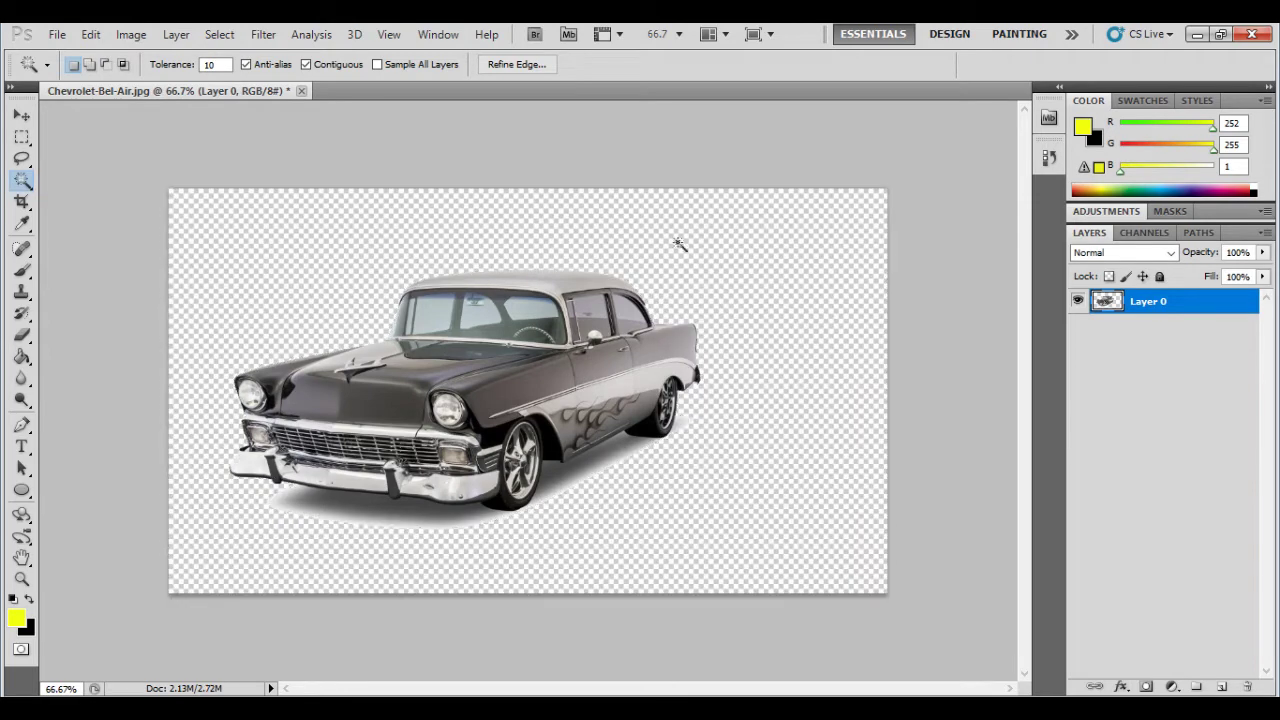
{"action": "key", "text": "ctrl+d"}
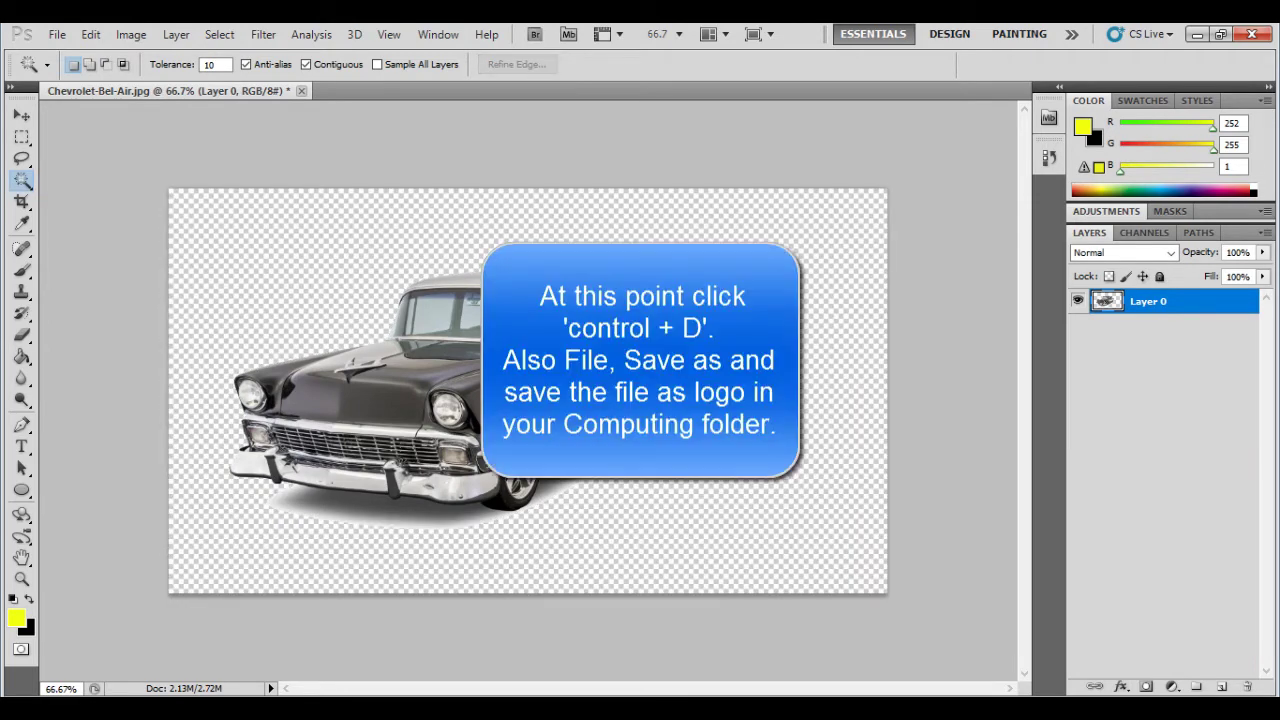
Add a new Layer 1 and move it beneath the car's Layer 0
{"action": "left_click", "coordinate": [1221, 690]}
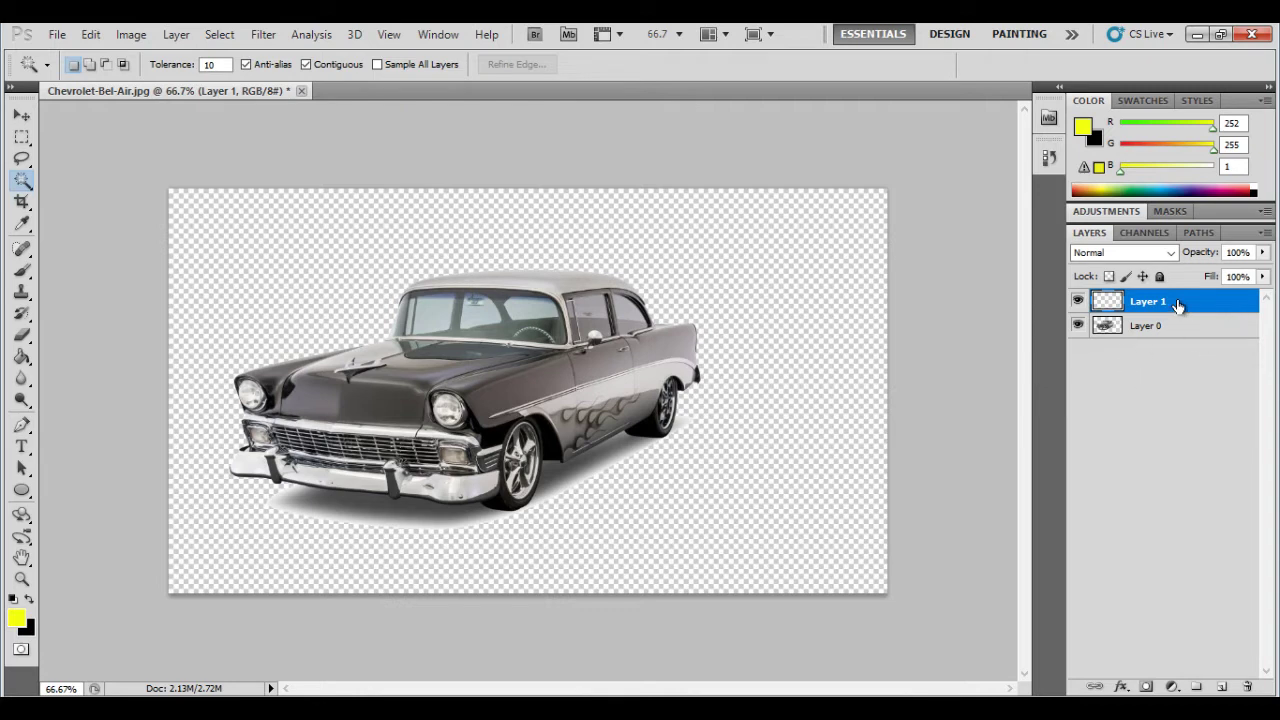
{"action": "left_click_drag", "start_coordinate": [1178, 304], "coordinate": [1180, 339]}
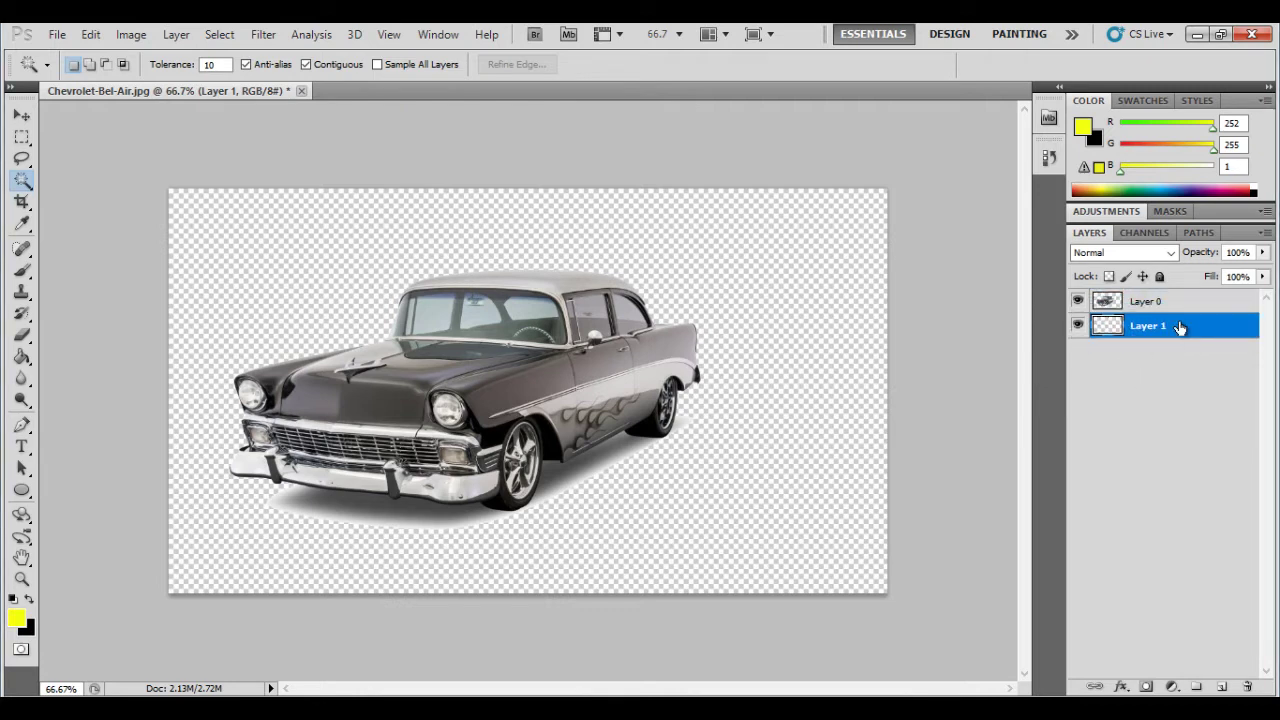
{"action": "key", "text": "ctrl+alt+shift+e"}
{"action": "key", "text": "ctrl+z"}
Set the foreground colour to black and fill Layer 1 with the Paint Bucket
{"action": "left_click", "coordinate": [18, 619]}
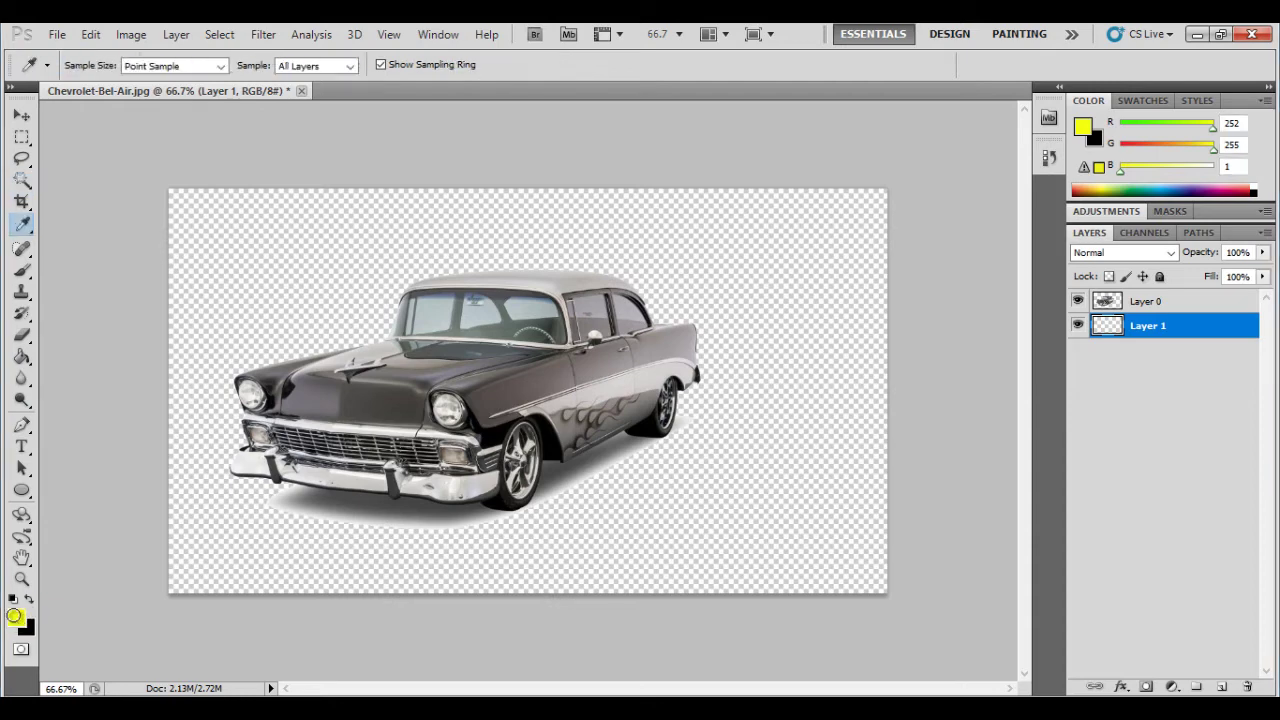
{"action": "left_click_drag", "start_coordinate": [436, 386], "coordinate": [399, 420]}
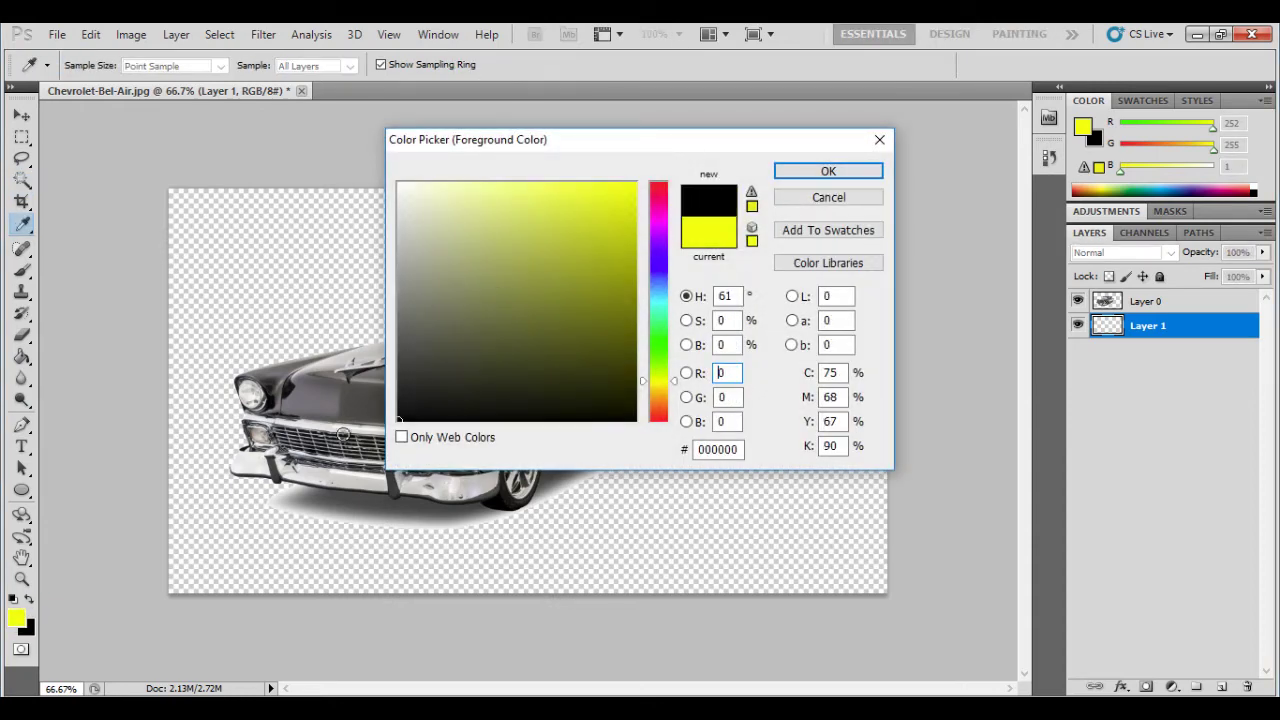
{"action": "left_click", "coordinate": [828, 171]}
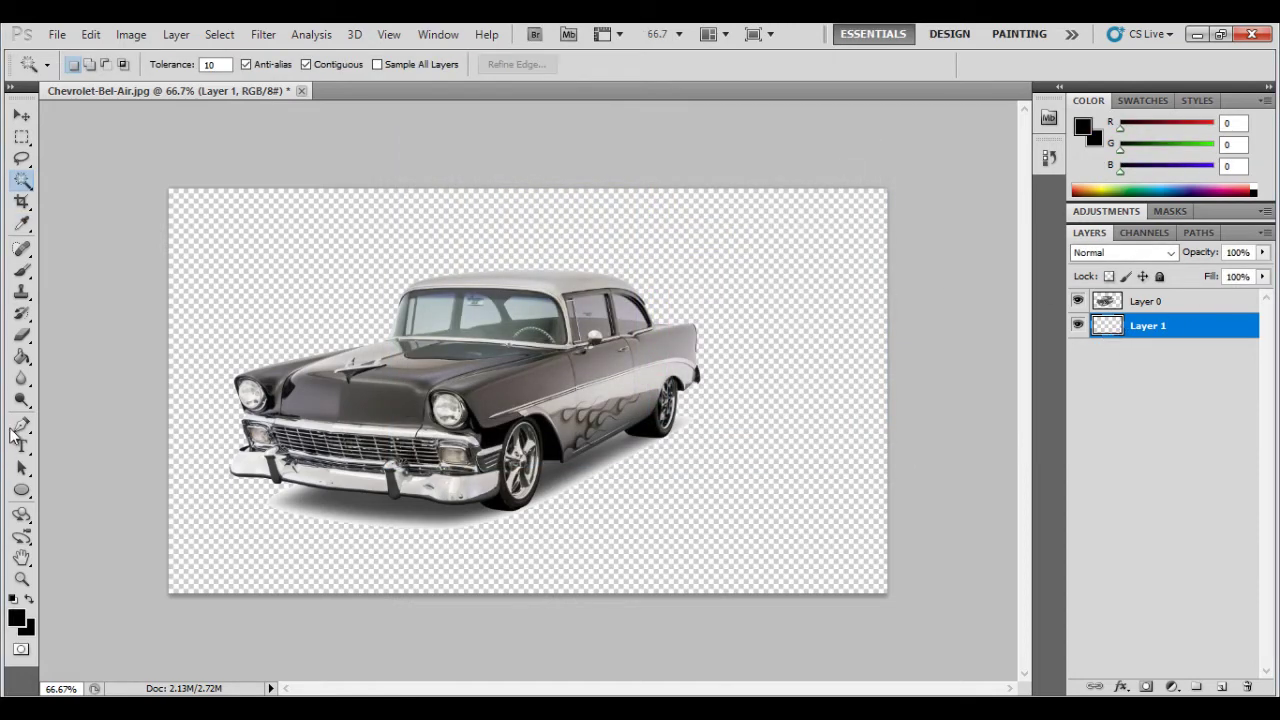
{"action": "left_click", "coordinate": [22, 360]}
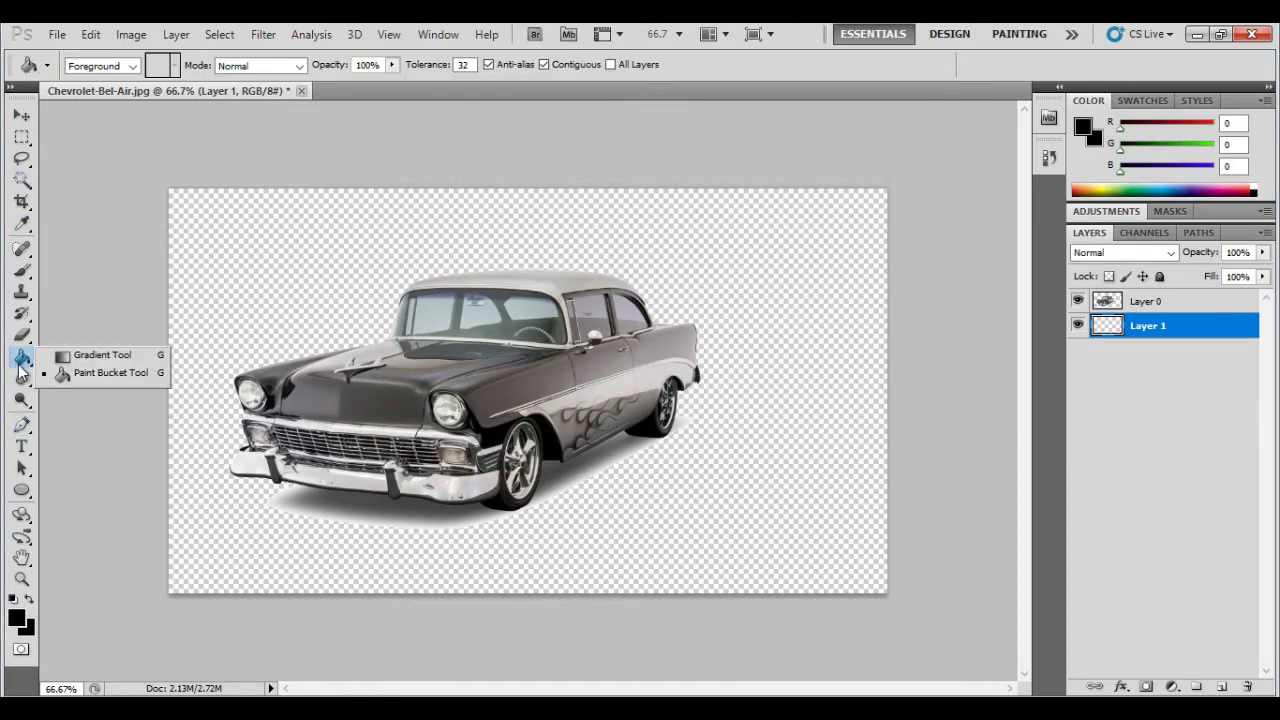
{"action": "left_click", "coordinate": [78, 355]}
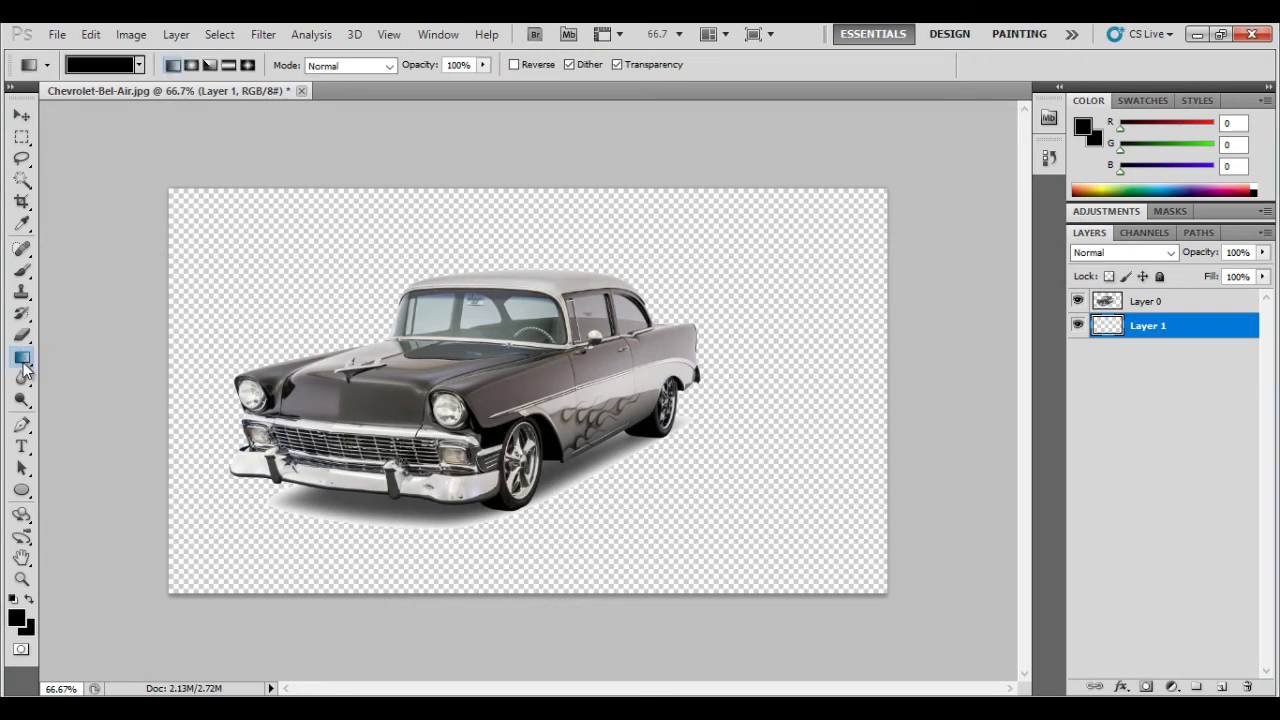
{"action": "left_click", "coordinate": [22, 362]}
{"action": "left_click", "coordinate": [75, 370]}
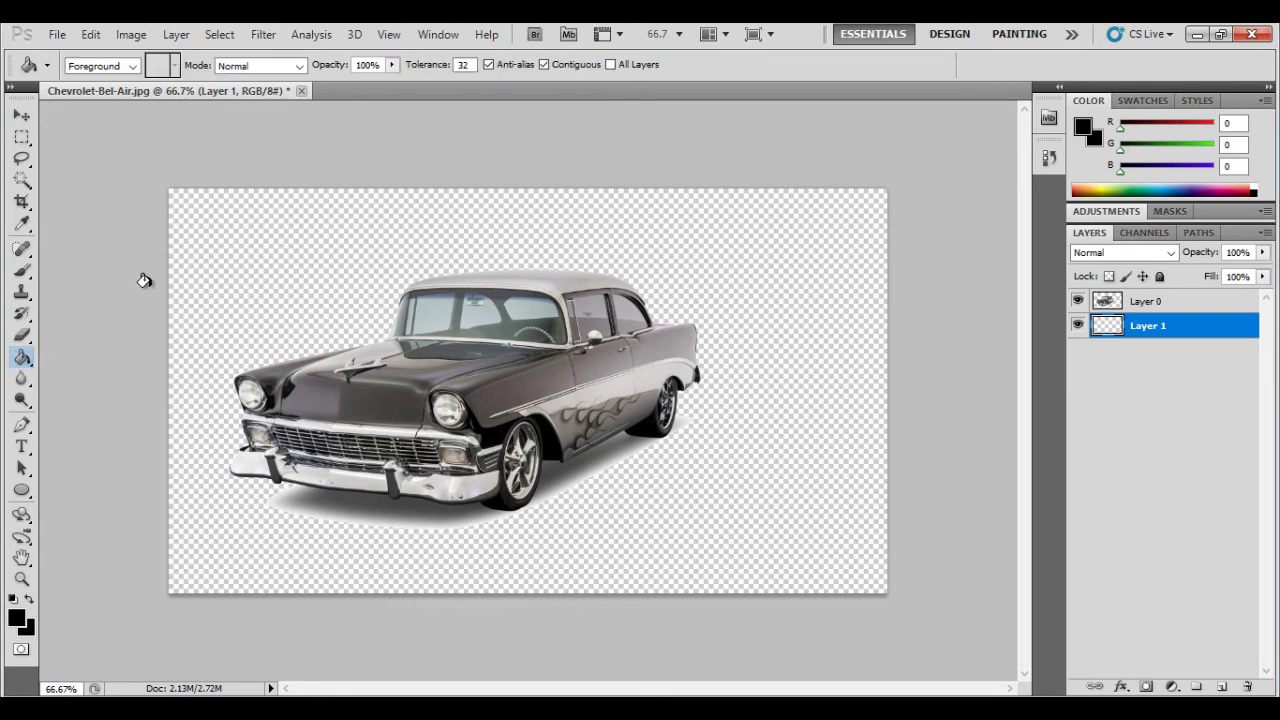
{"action": "left_click", "coordinate": [342, 237]}
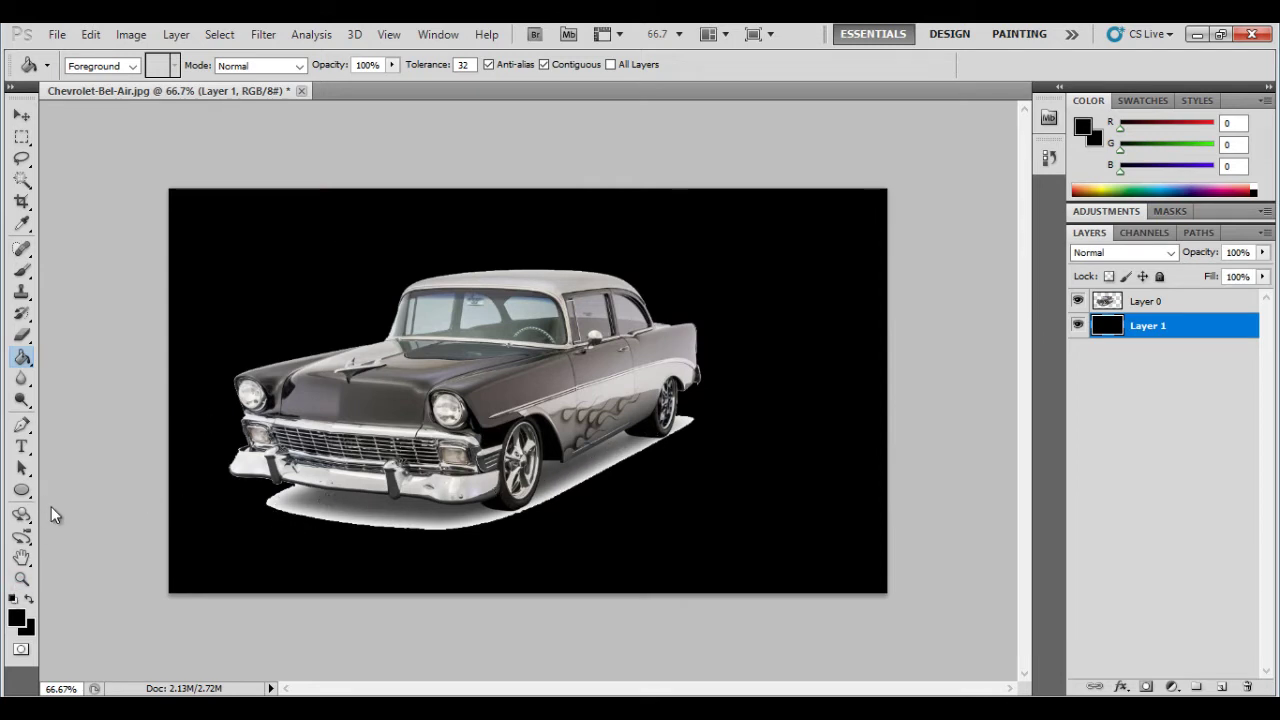
On Layer 0, delete the white shadow patch under the car using the Magic Wand
{"action": "left_click", "coordinate": [22, 180]}
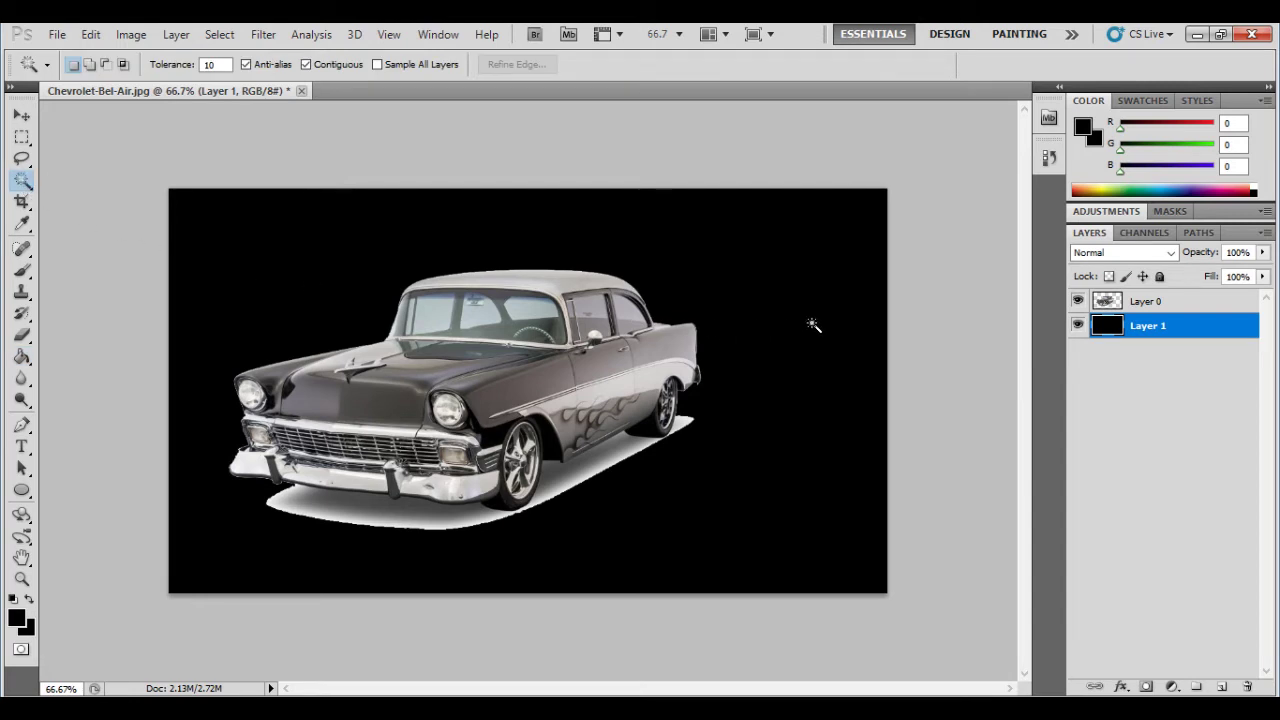
{"action": "left_click", "coordinate": [1135, 303]}
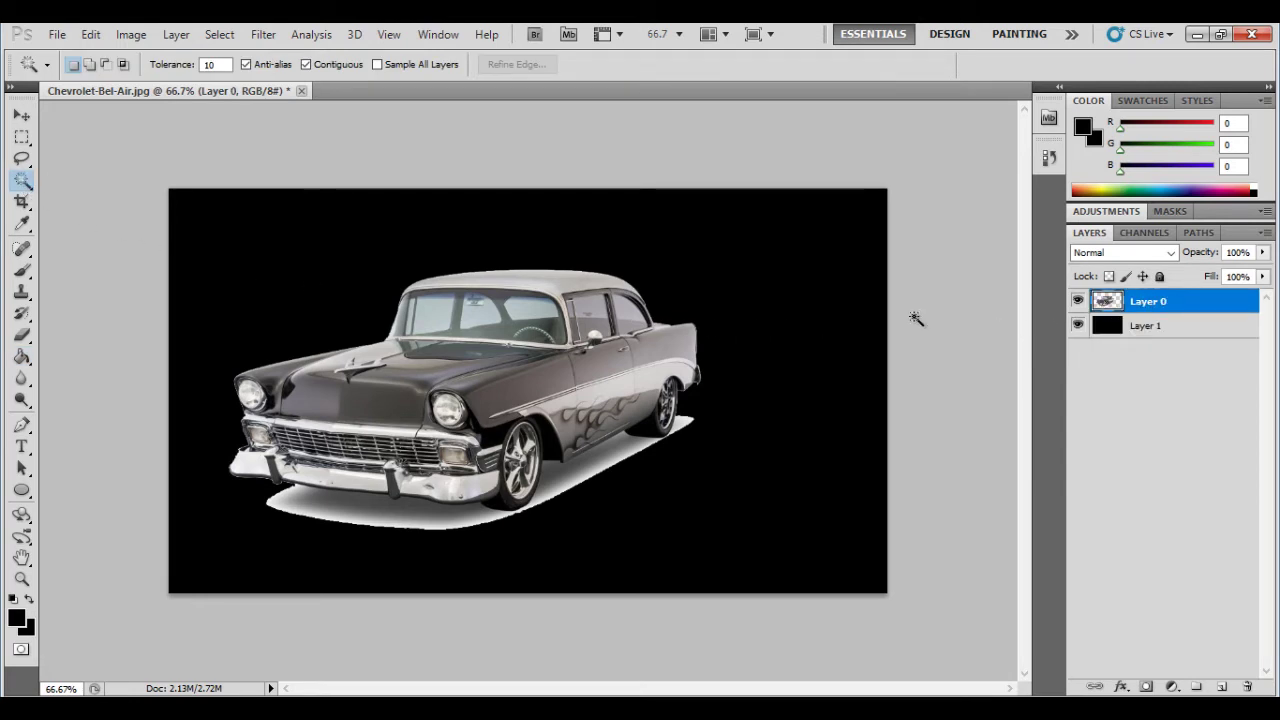
{"action": "left_click", "coordinate": [337, 514]}
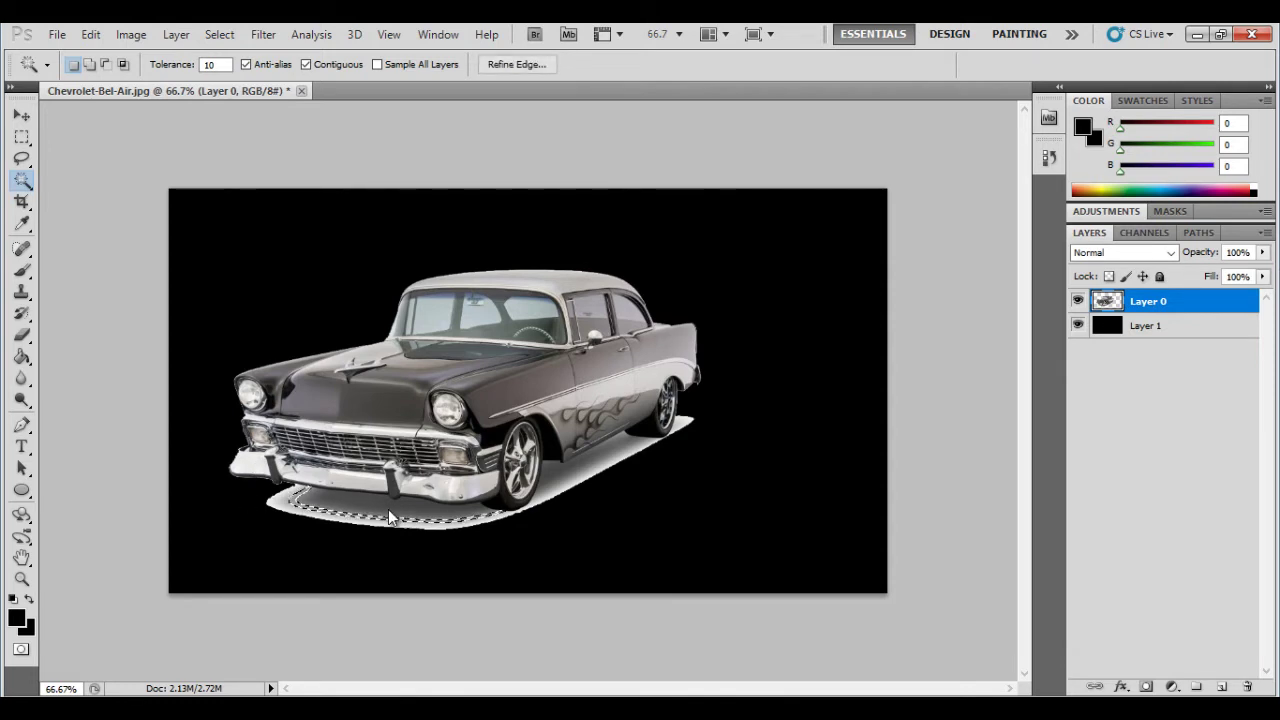
{"action": "key", "text": "Delete"}
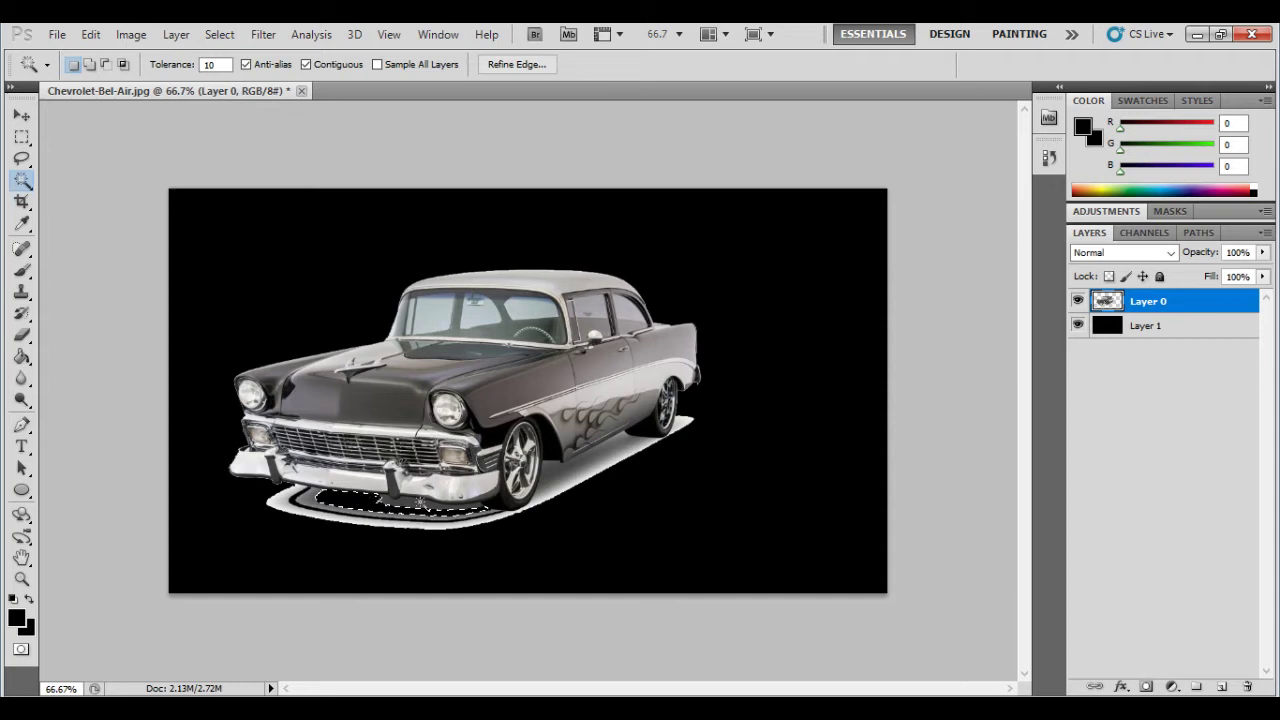
Clear the grey shadow wedge under the rear wheel and deselect
{"action": "left_click", "coordinate": [310, 506]}
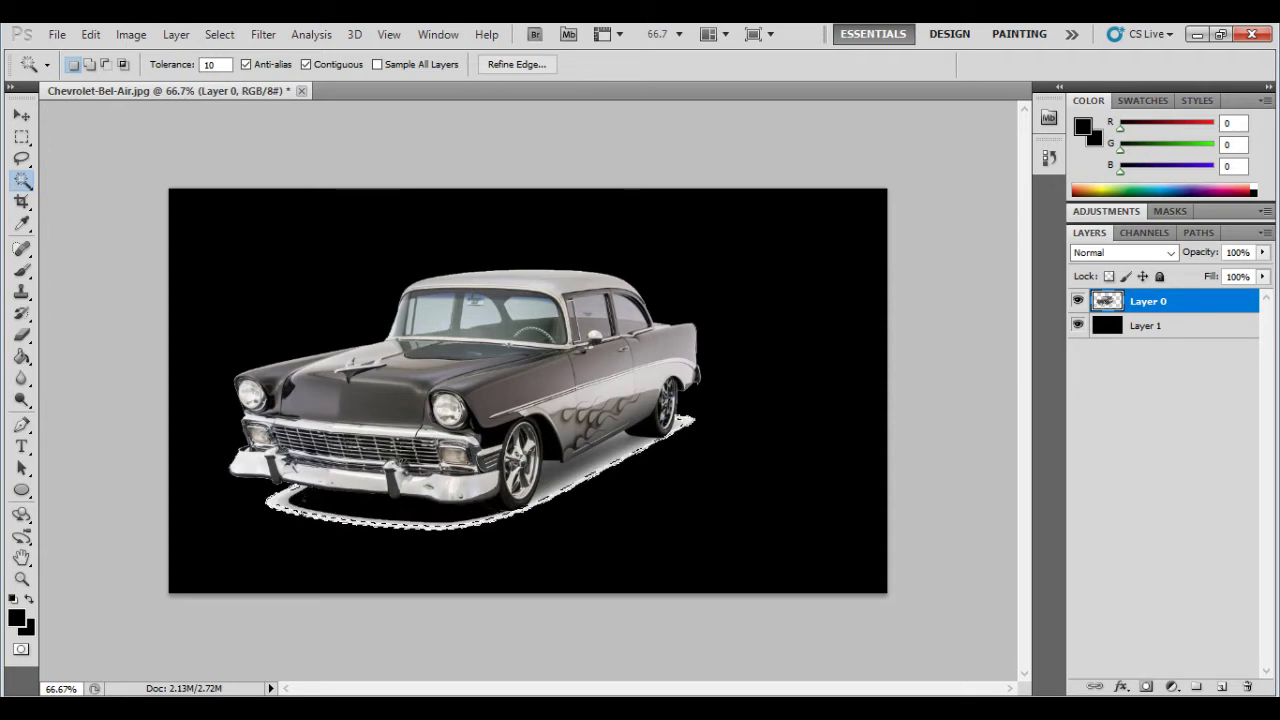
{"action": "left_click", "coordinate": [290, 502]}
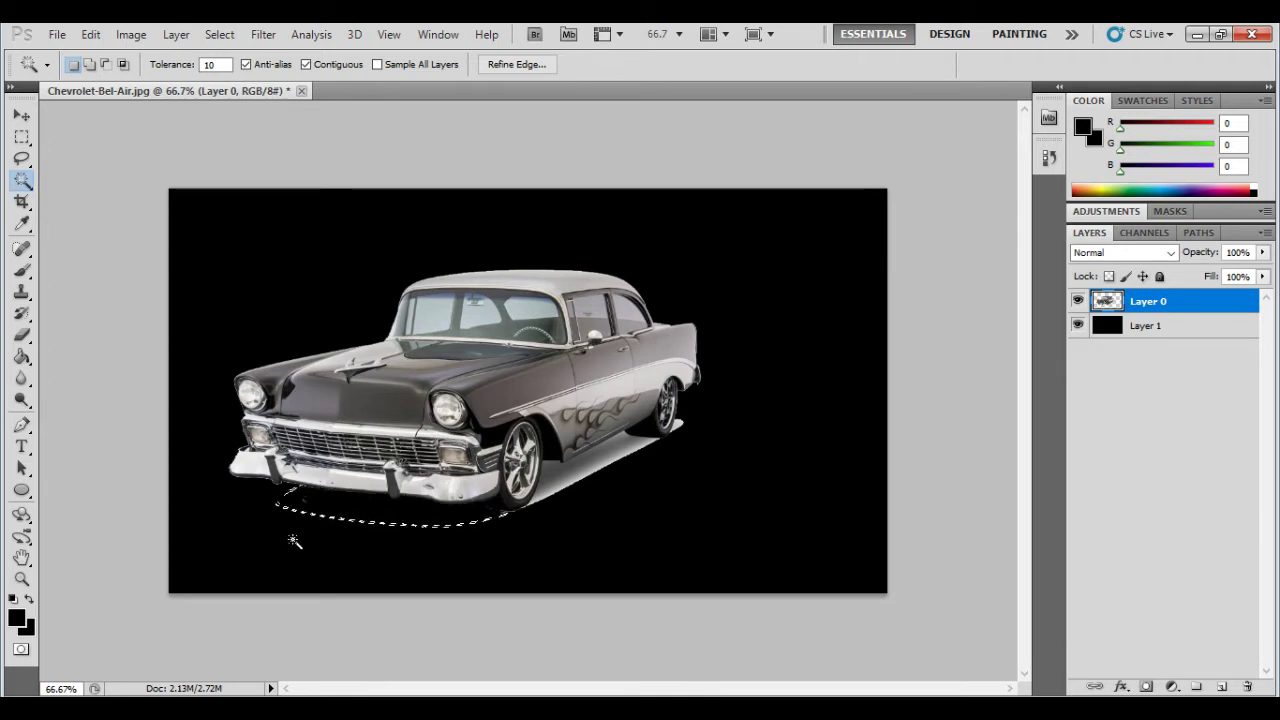
{"action": "left_click", "coordinate": [617, 461]}
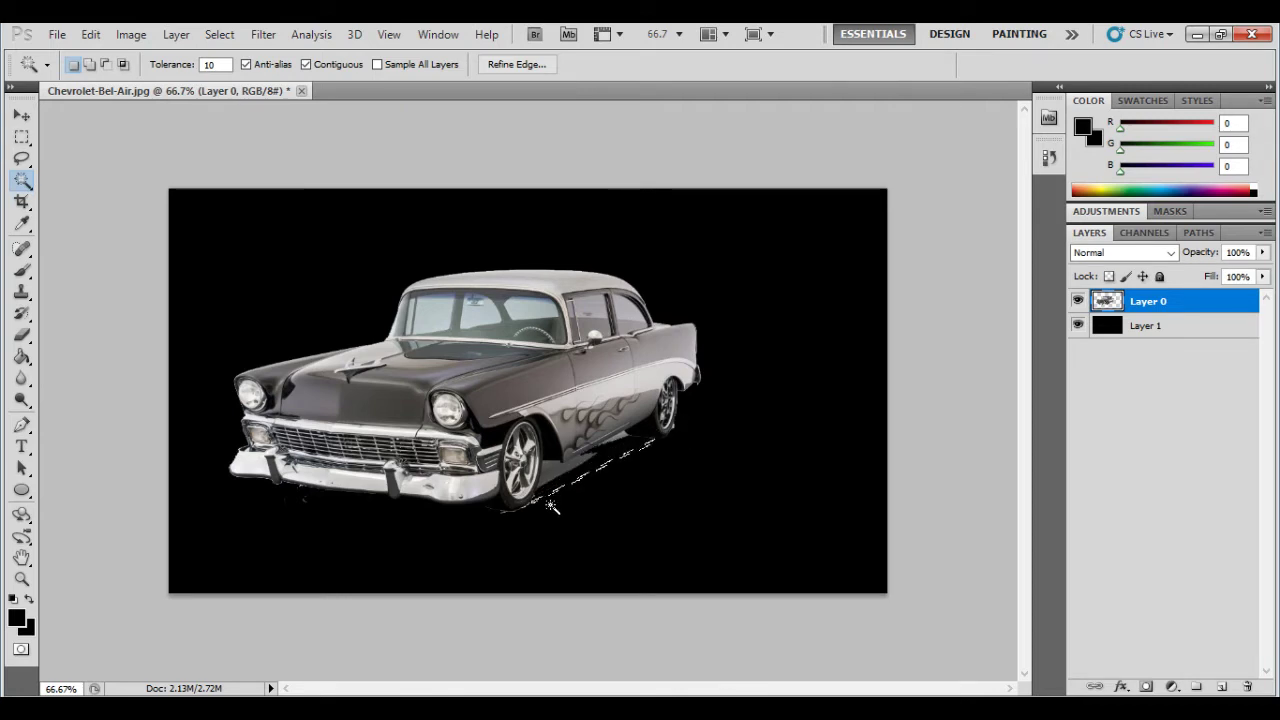
{"action": "left_click", "coordinate": [641, 461]}
{"action": "key", "text": "ctrl+z"}
{"action": "left_click", "coordinate": [562, 472]}
{"action": "key", "text": "Delete"}
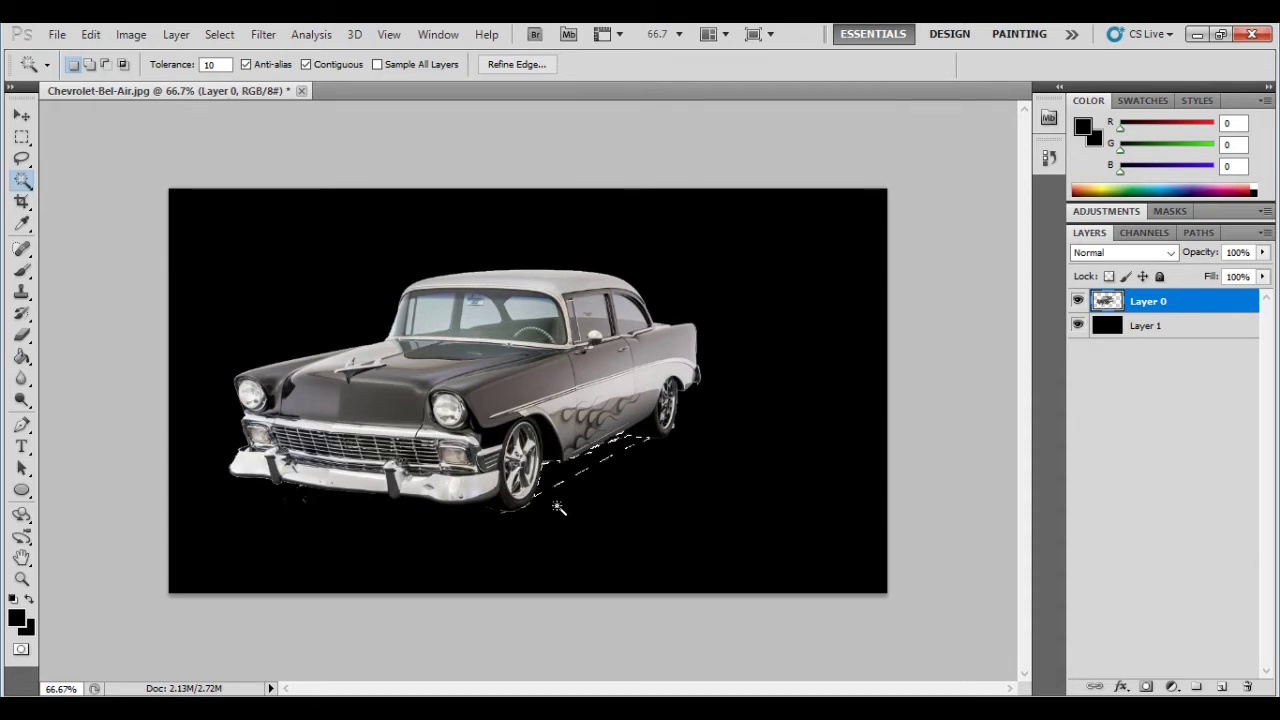
{"action": "key", "text": "ctrl+d"}
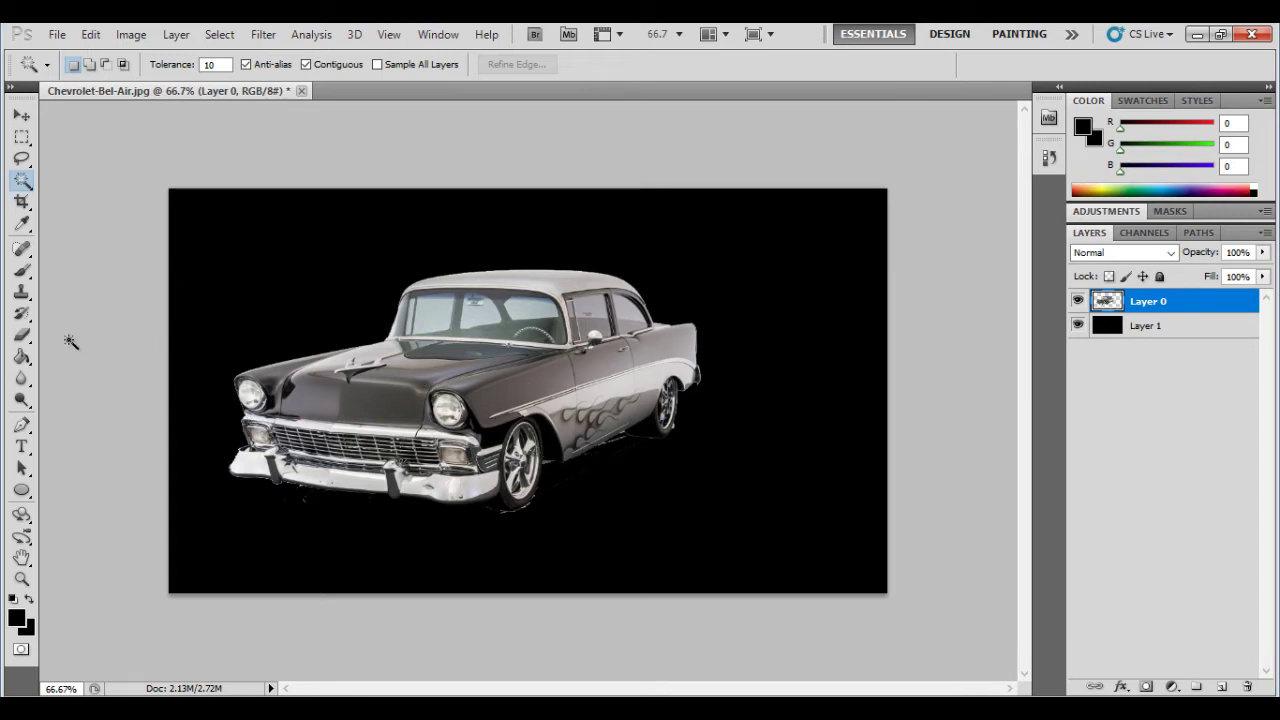
Pick the Eraser tool, using a 13-pixel brush at 100% opacity and flow
{"action": "left_click", "coordinate": [23, 338]}
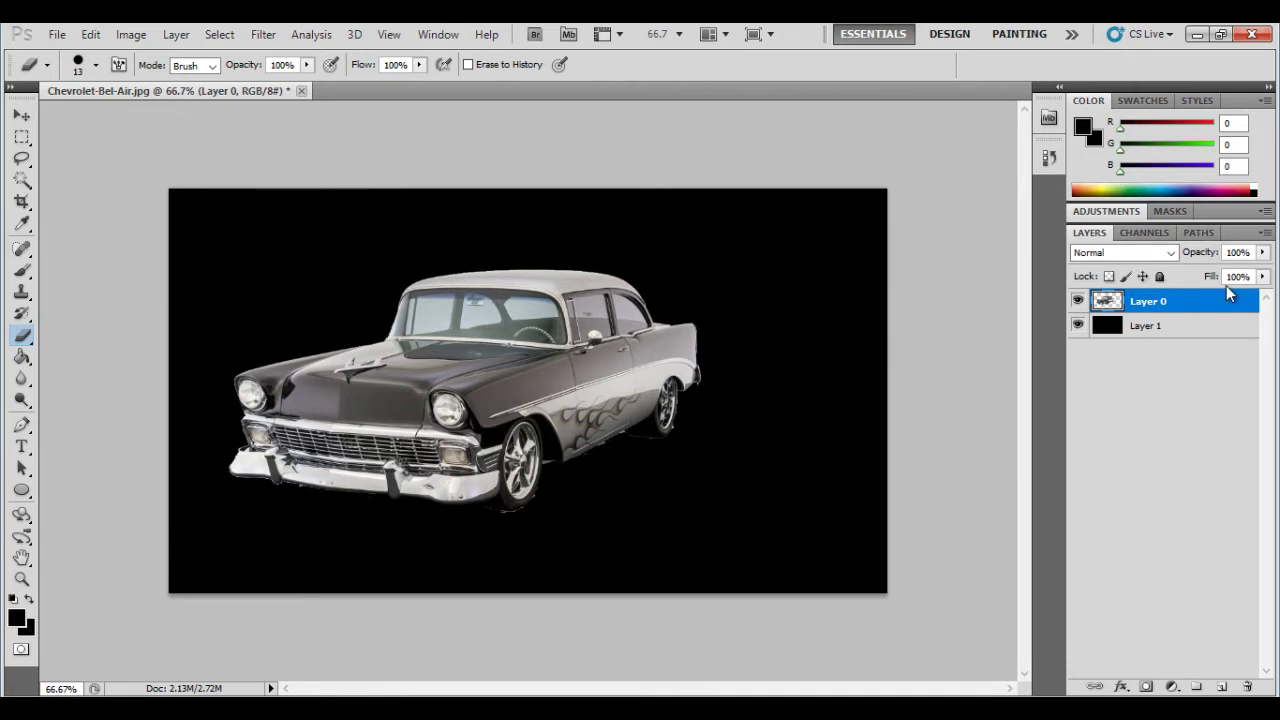
Scale the car proportionally to about 62% with Free Transform and commit it
{"action": "left_click", "coordinate": [88, 35]}
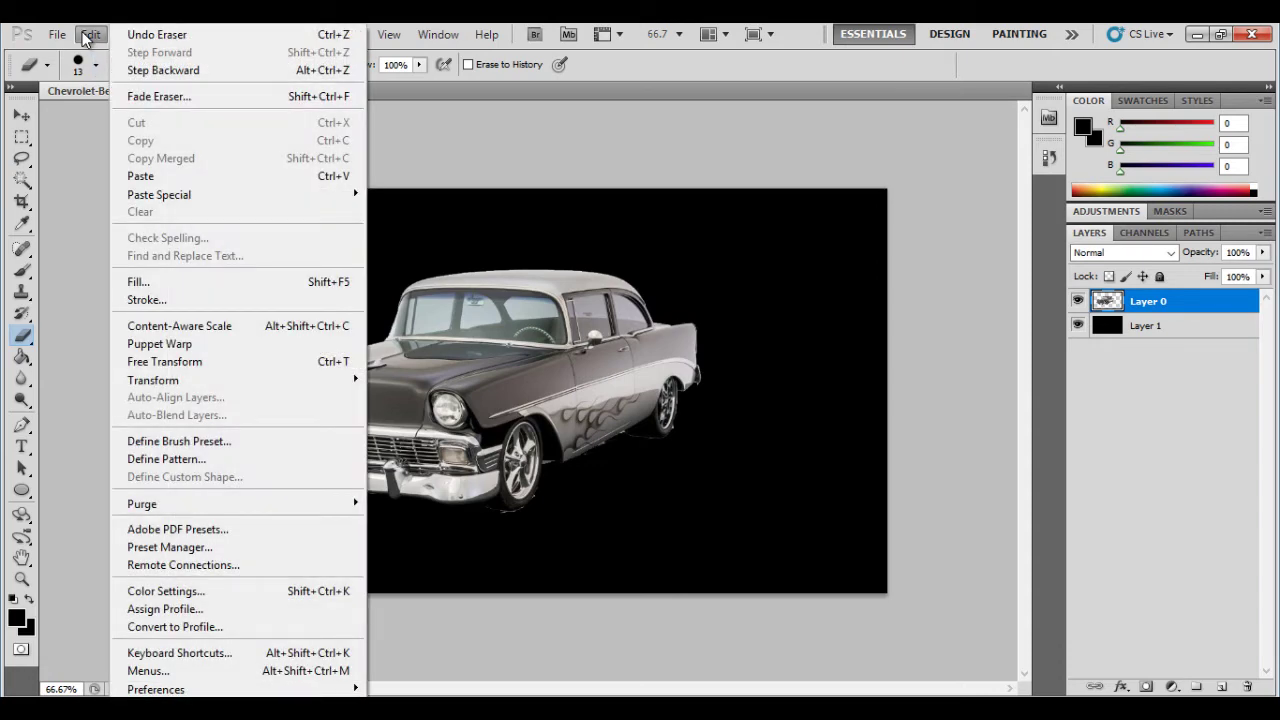
{"action": "left_click", "coordinate": [157, 363]}
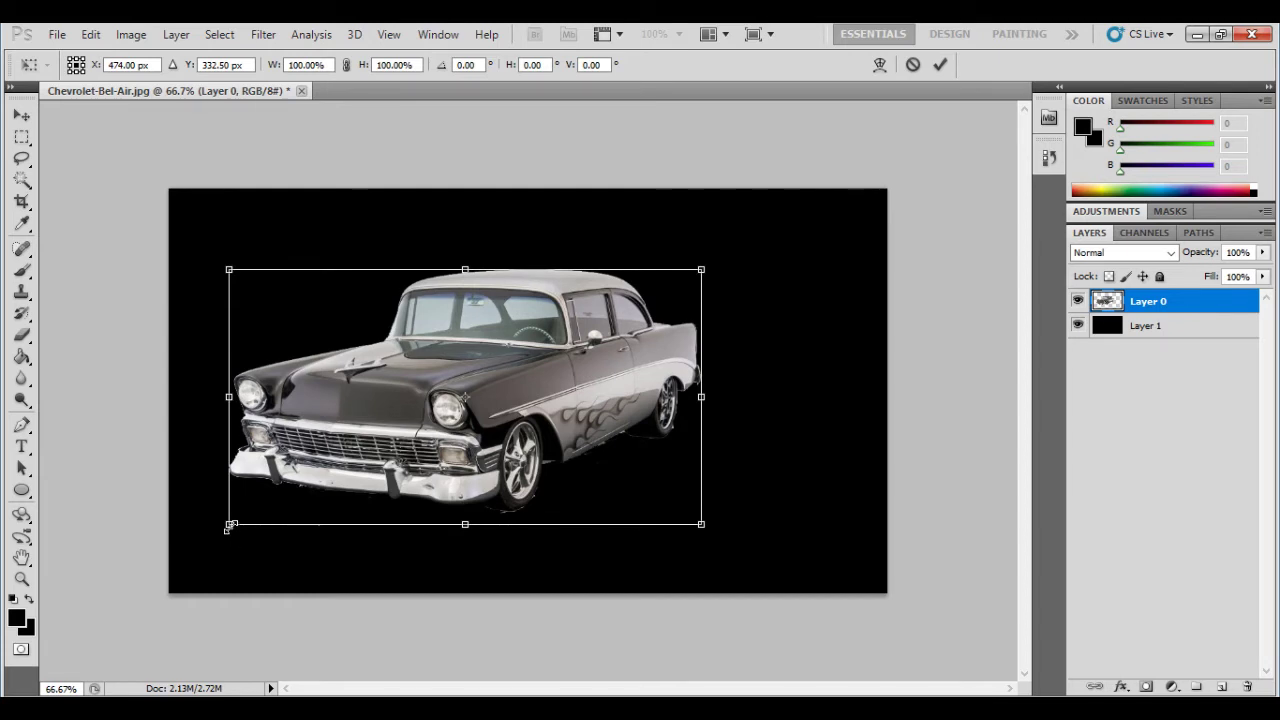
{"action": "left_click_drag", "start_coordinate": [229, 526], "coordinate": [406, 430]}
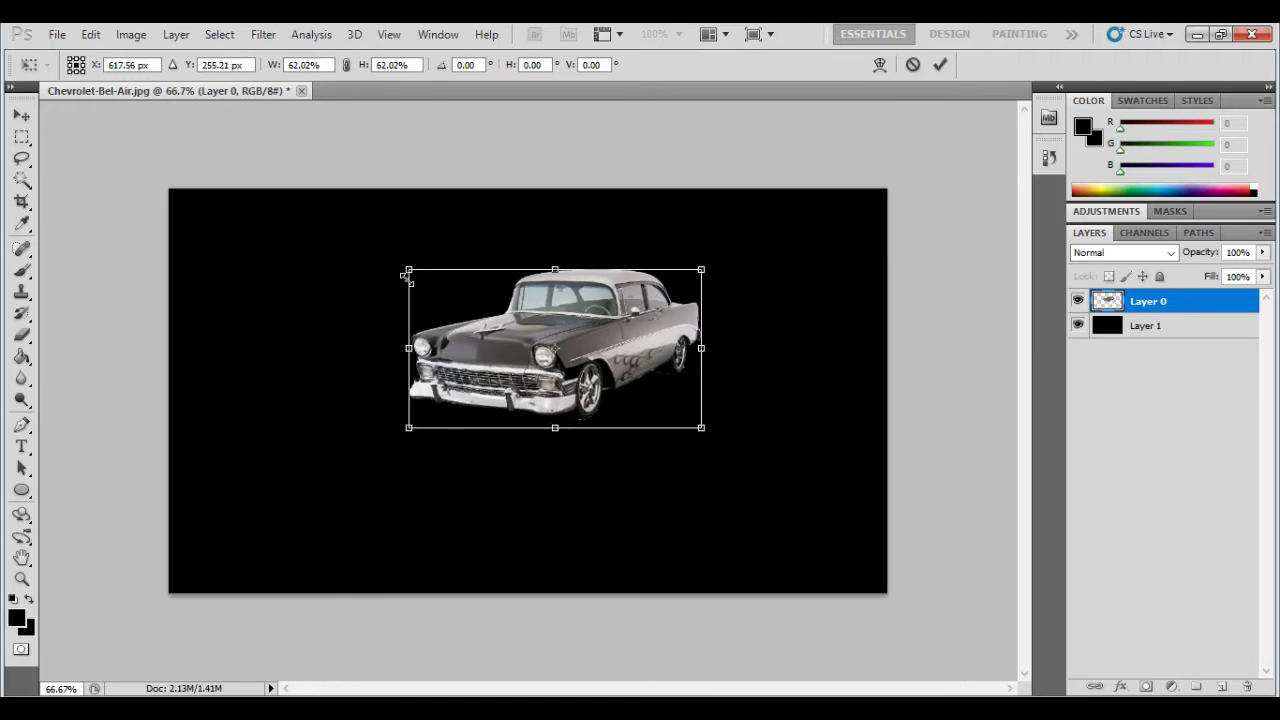
{"action": "key", "text": "e"}
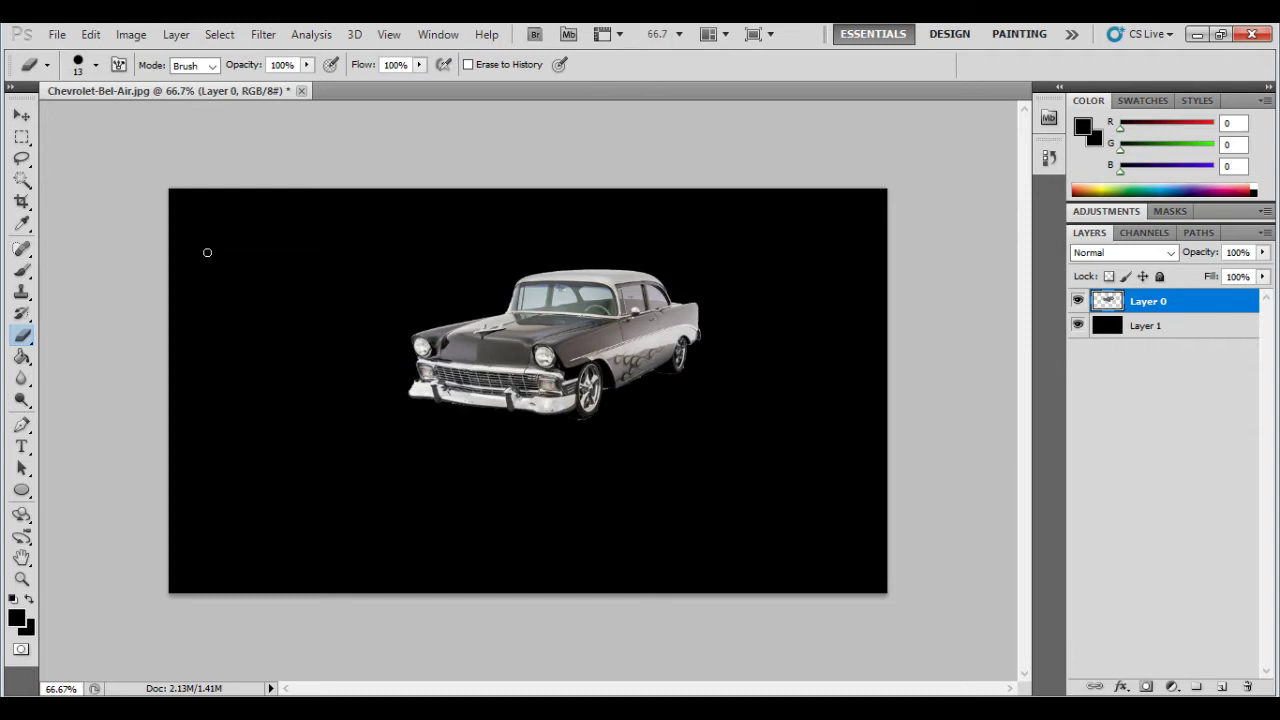
Nudge the car down with the Move tool, then add Layer 2 beneath the car layer
{"action": "left_click", "coordinate": [22, 115]}
{"action": "left_click_drag", "start_coordinate": [591, 354], "coordinate": [581, 397]}
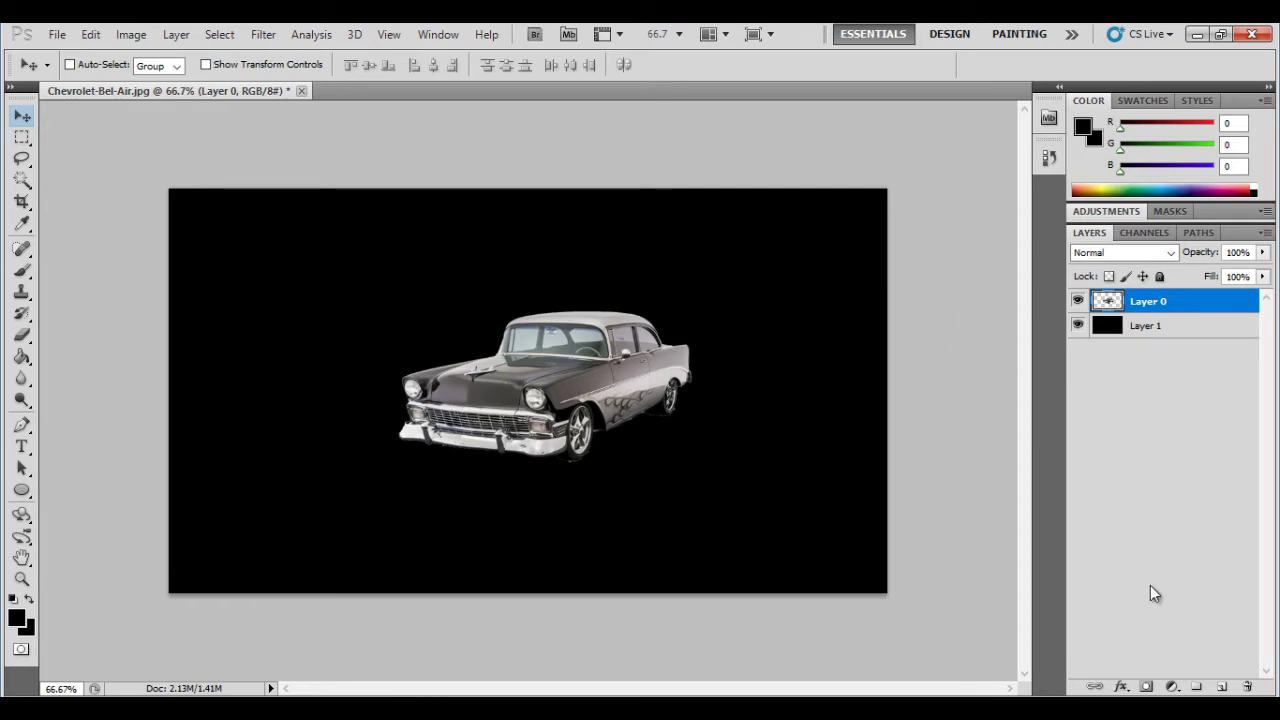
{"action": "left_click", "coordinate": [1221, 687]}
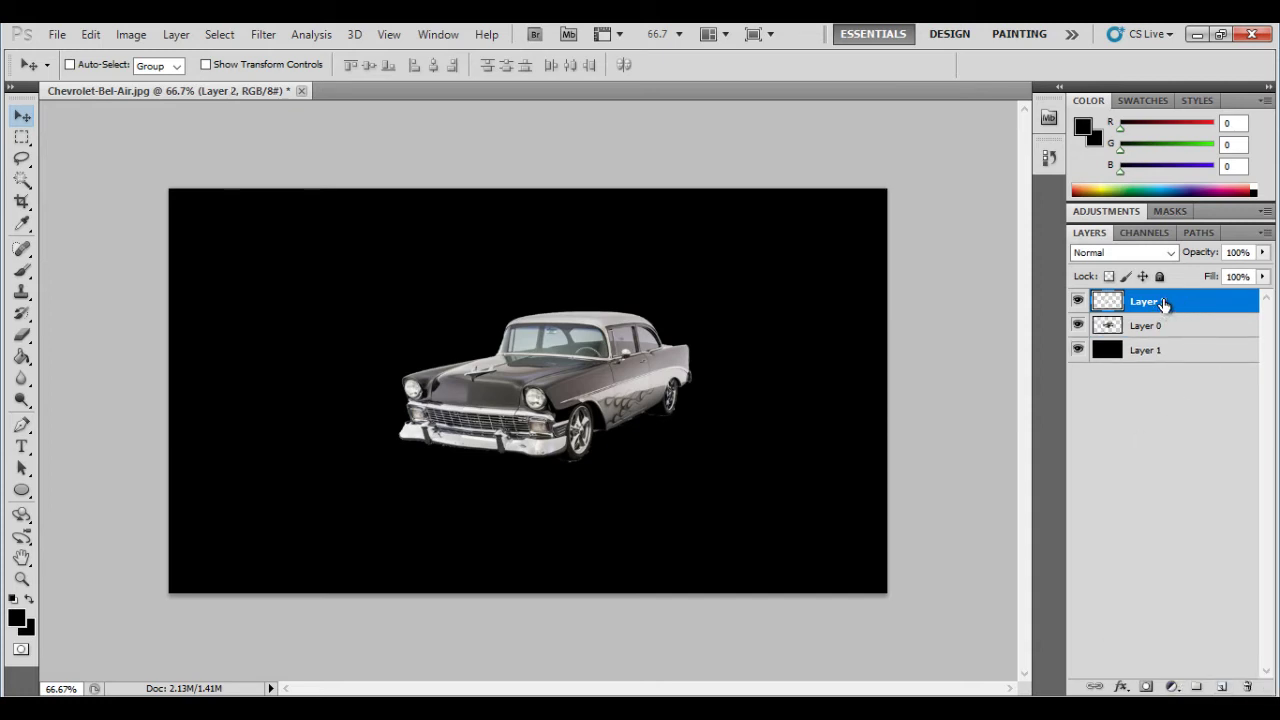
{"action": "left_click_drag", "start_coordinate": [1163, 304], "coordinate": [1127, 357]}
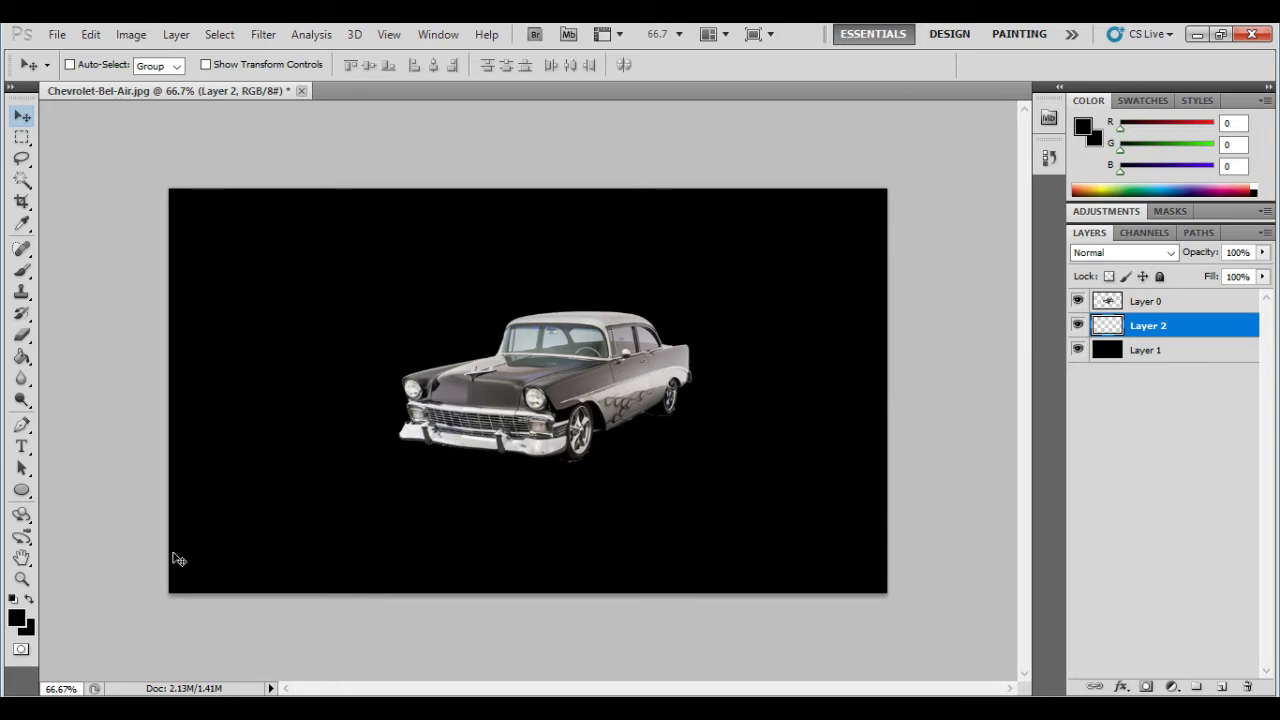
Set the foreground colour to bright yellow #fcff00 (R 252, G 255, B 0)
{"action": "left_click", "coordinate": [17, 619]}
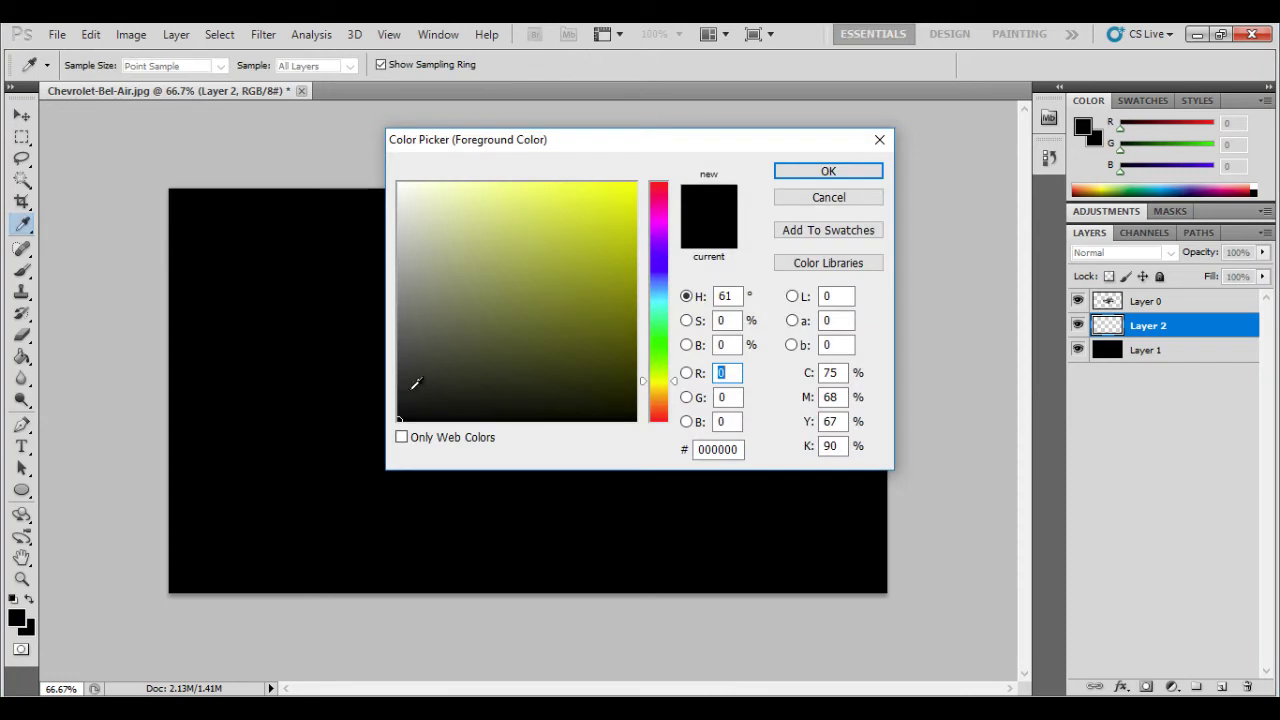
{"action": "mouse_move", "coordinate": [529, 274]}
{"action": "left_mouse_down"}
{"action": "mouse_move", "coordinate": [614, 171]}
{"action": "mouse_move", "coordinate": [648, 174]}
{"action": "left_mouse_up"}
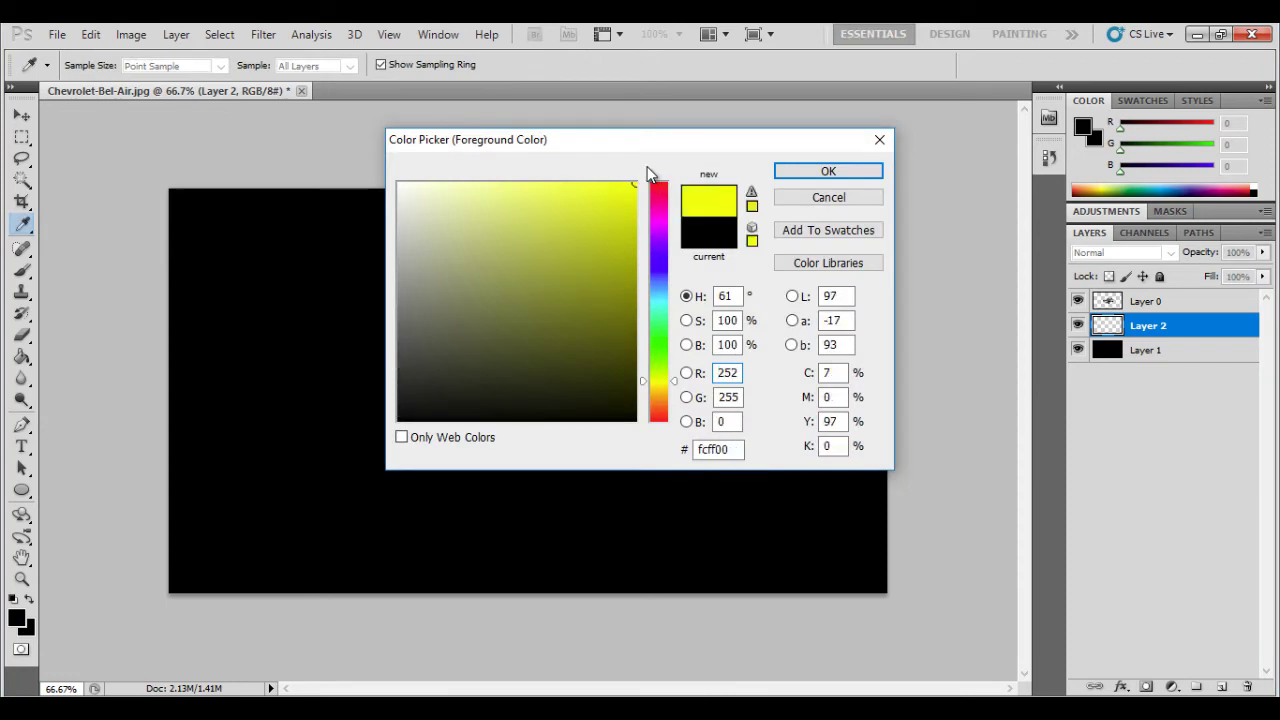
{"action": "left_click", "coordinate": [792, 171]}
{"action": "key", "text": "v"}
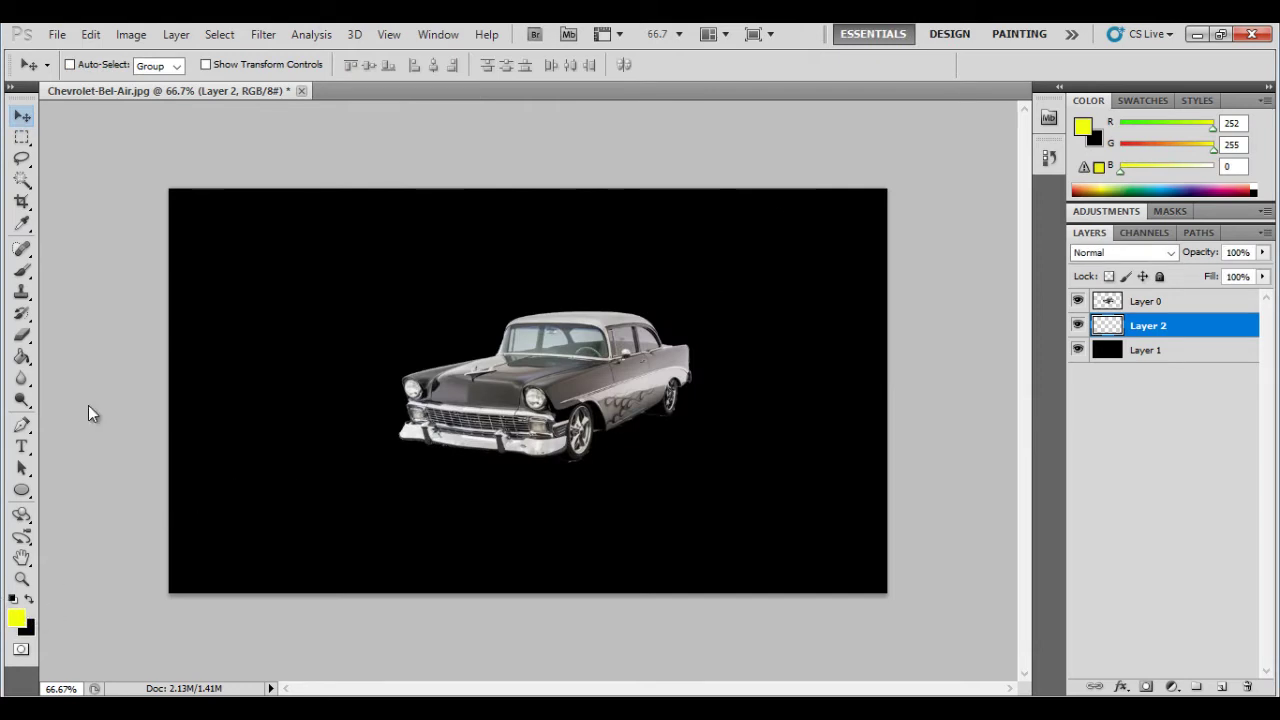
Pick the Ellipse tool, draw a large circle around the car, and fill it with yellow
{"action": "left_click", "coordinate": [22, 492]}
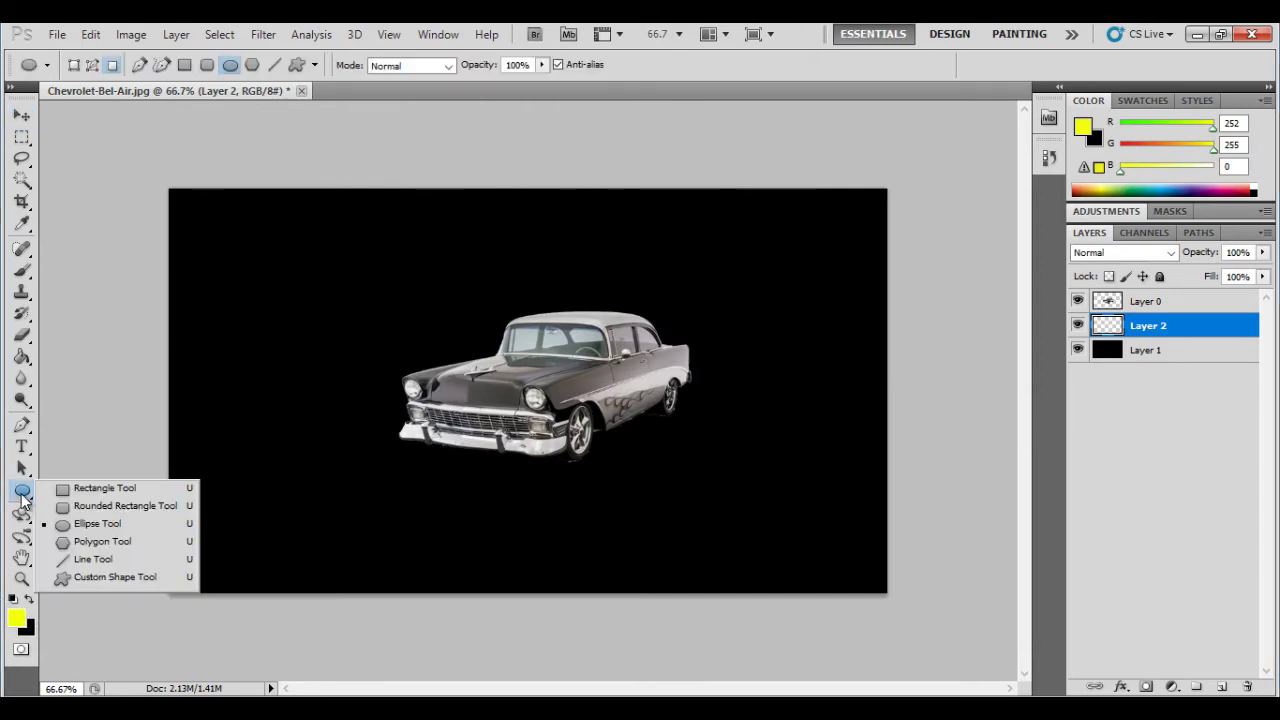
{"action": "left_click", "coordinate": [62, 487]}
{"action": "left_click", "coordinate": [22, 492]}
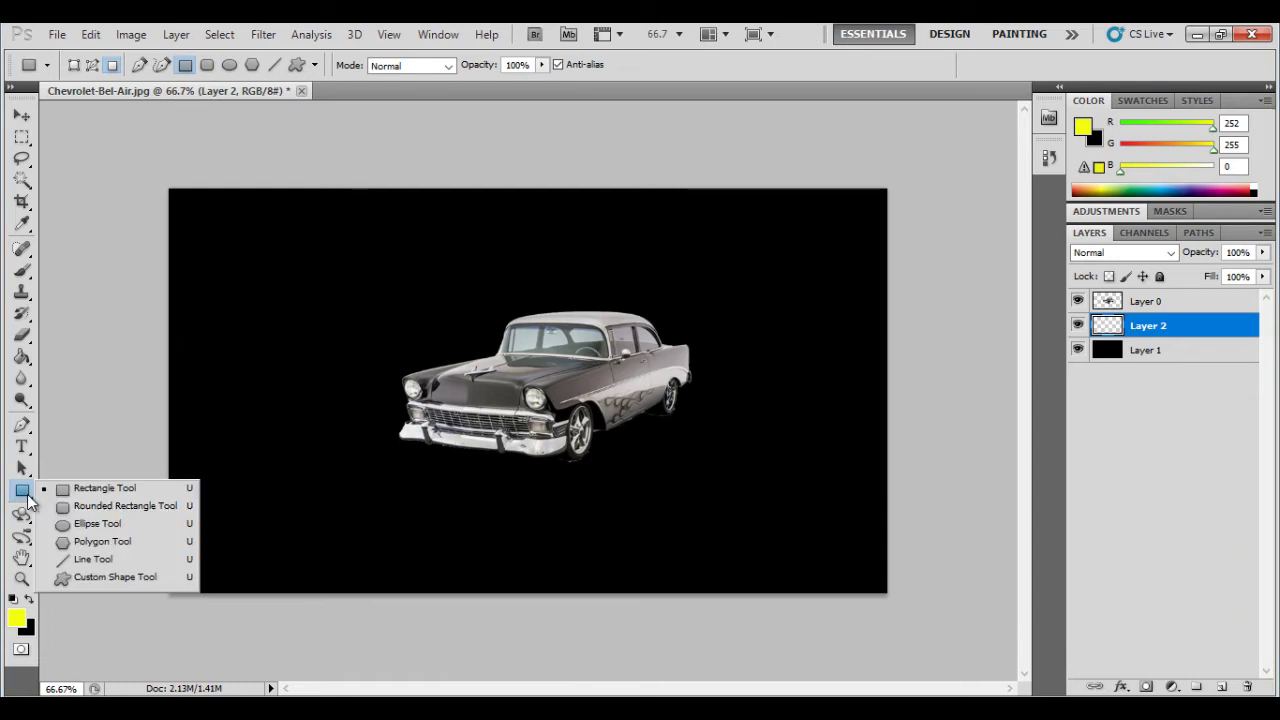
{"action": "left_click", "coordinate": [110, 505]}
{"action": "left_click", "coordinate": [22, 492]}
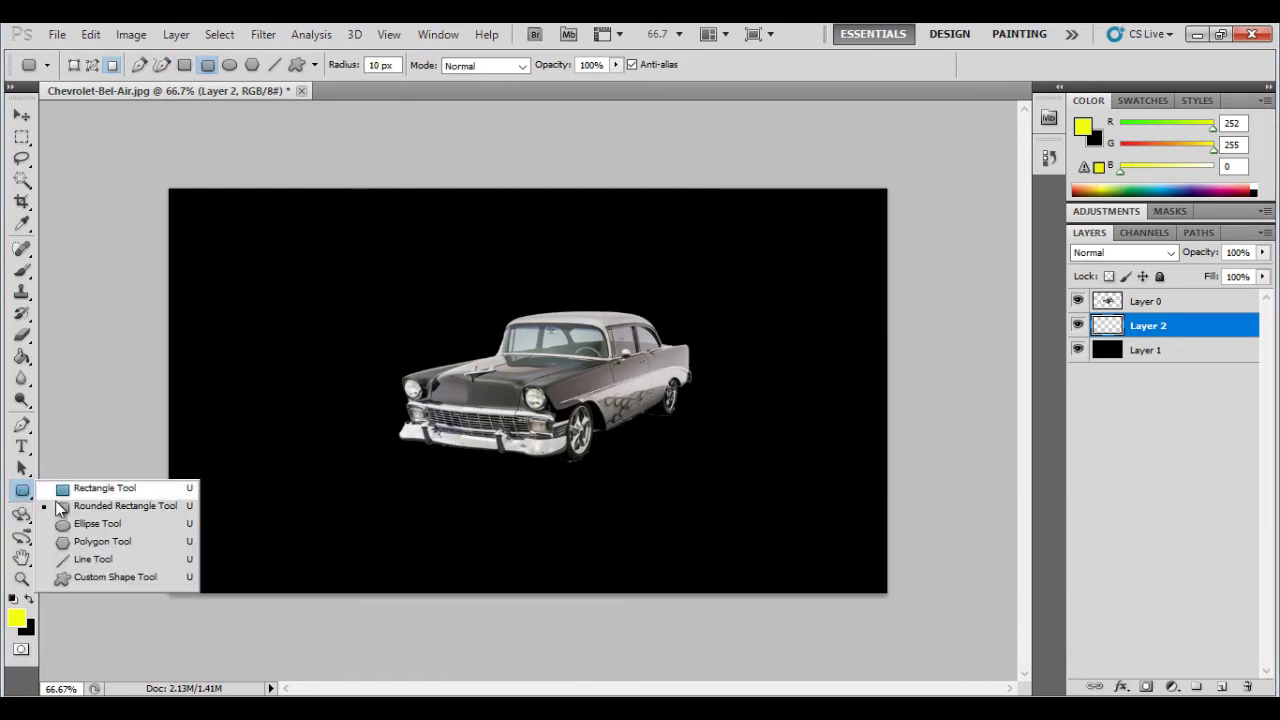
{"action": "left_click", "coordinate": [86, 526]}
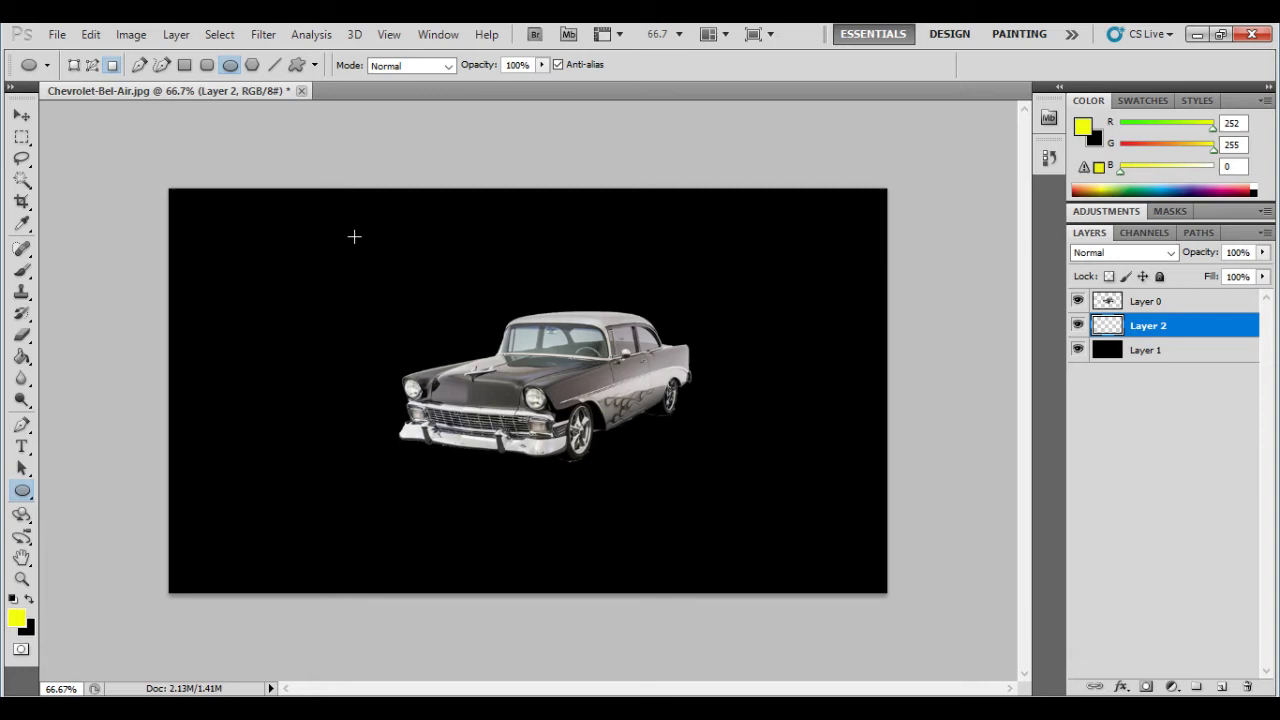
{"action": "left_click_drag", "start_coordinate": [358, 241], "coordinate": [856, 575]}
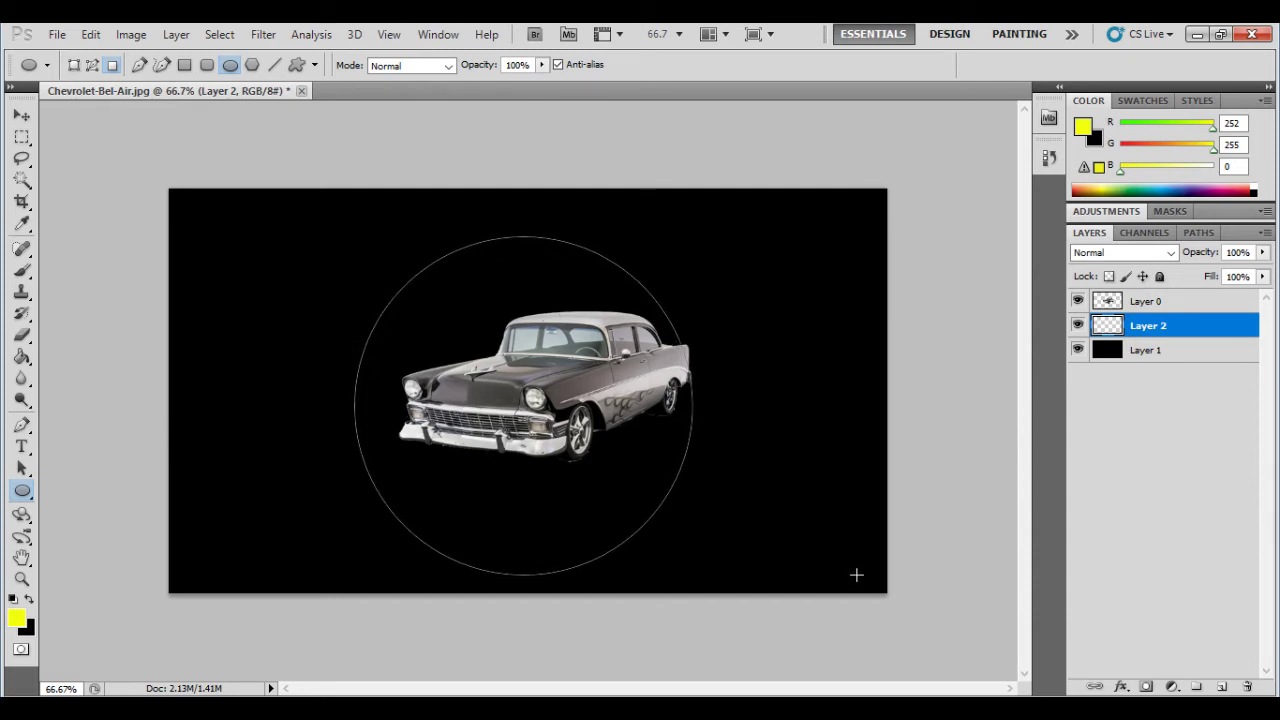
{"action": "key", "text": "alt+BackSpace"}
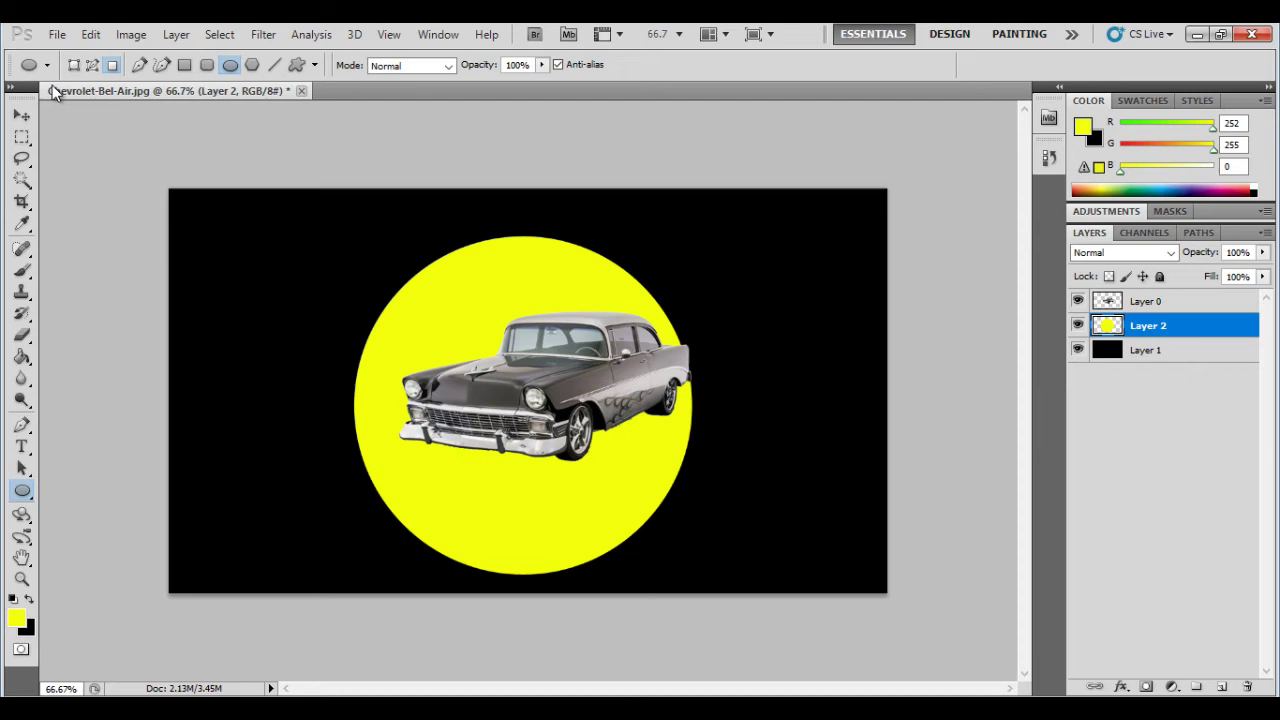
Undo the yellow fill with Edit > Step Backward and redraw a slightly smaller circle around the car
{"action": "left_click", "coordinate": [99, 41]}
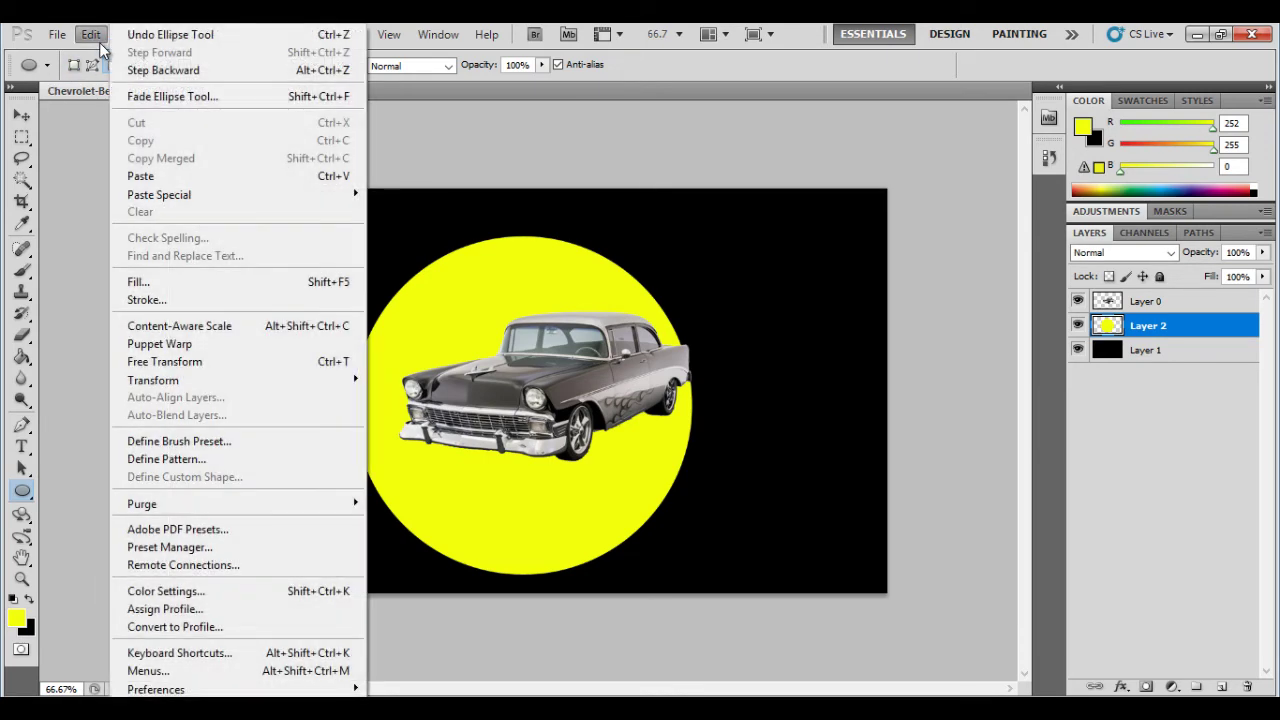
{"action": "left_click", "coordinate": [136, 72]}
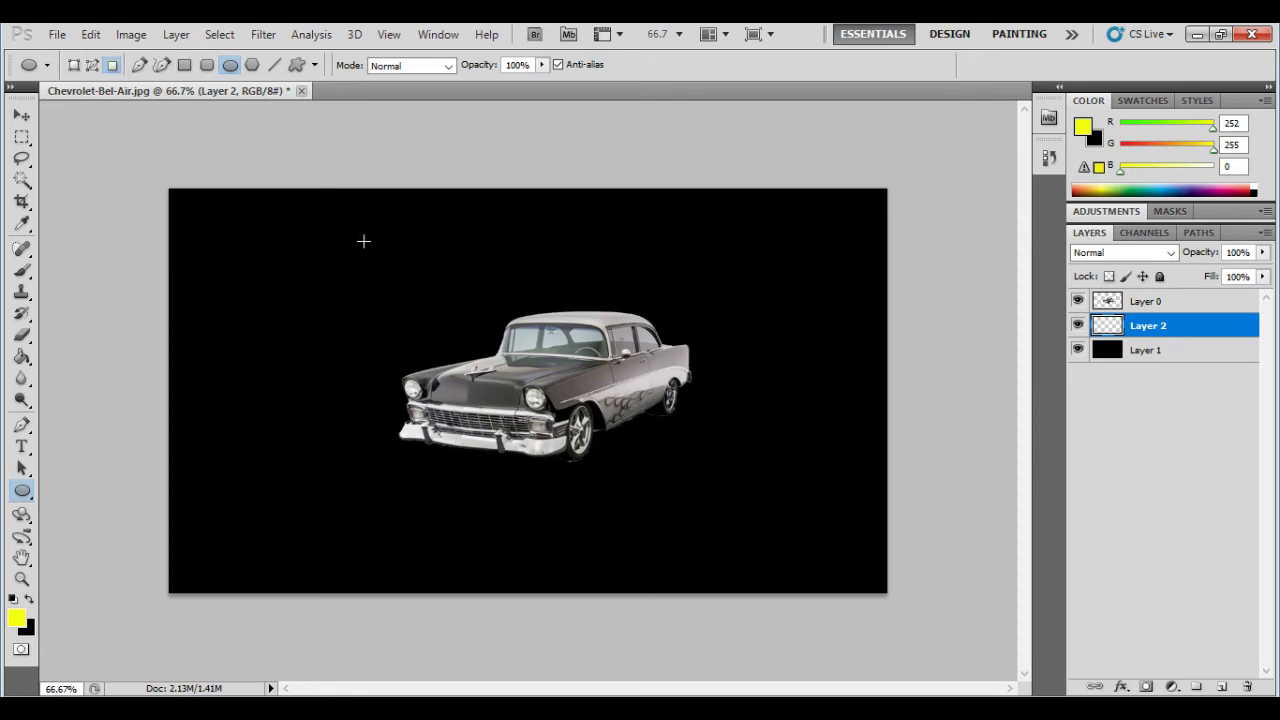
{"action": "left_click_drag", "start_coordinate": [363, 241], "coordinate": [860, 568]}
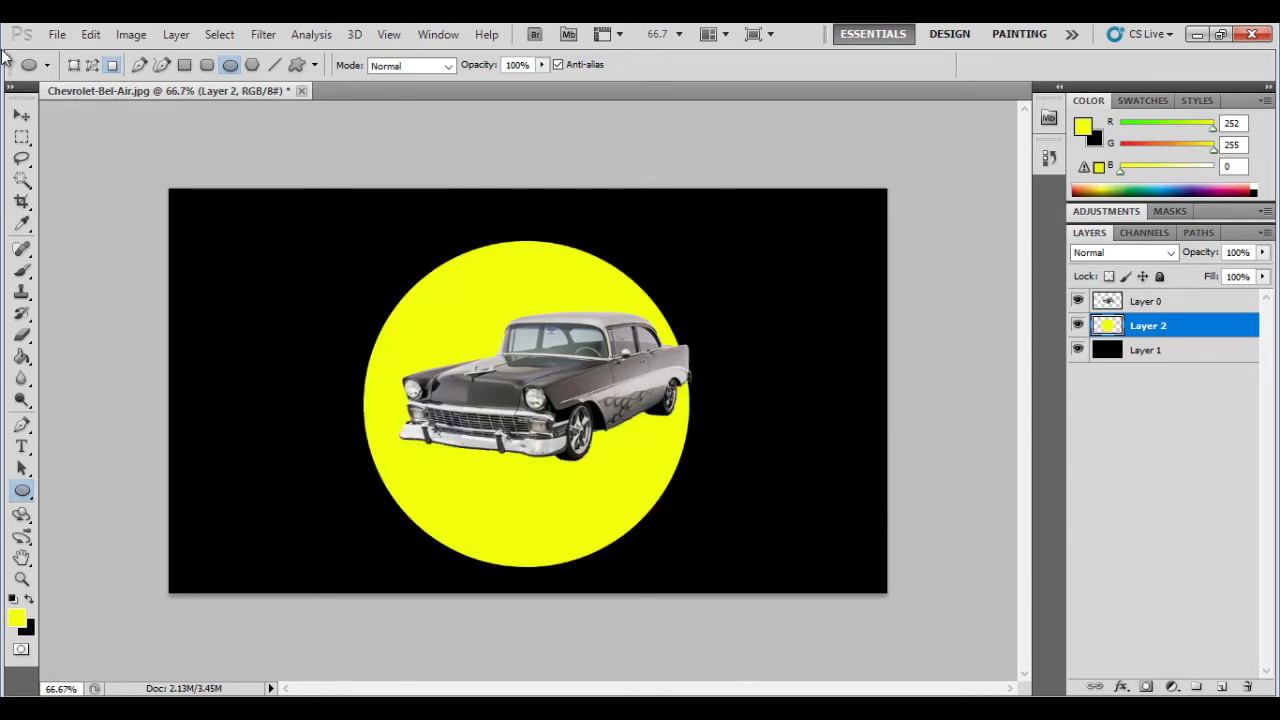
With the Move tool, shift the yellow circle up and right, then fine-tune it with arrow-key nudges
{"action": "left_click", "coordinate": [22, 117]}
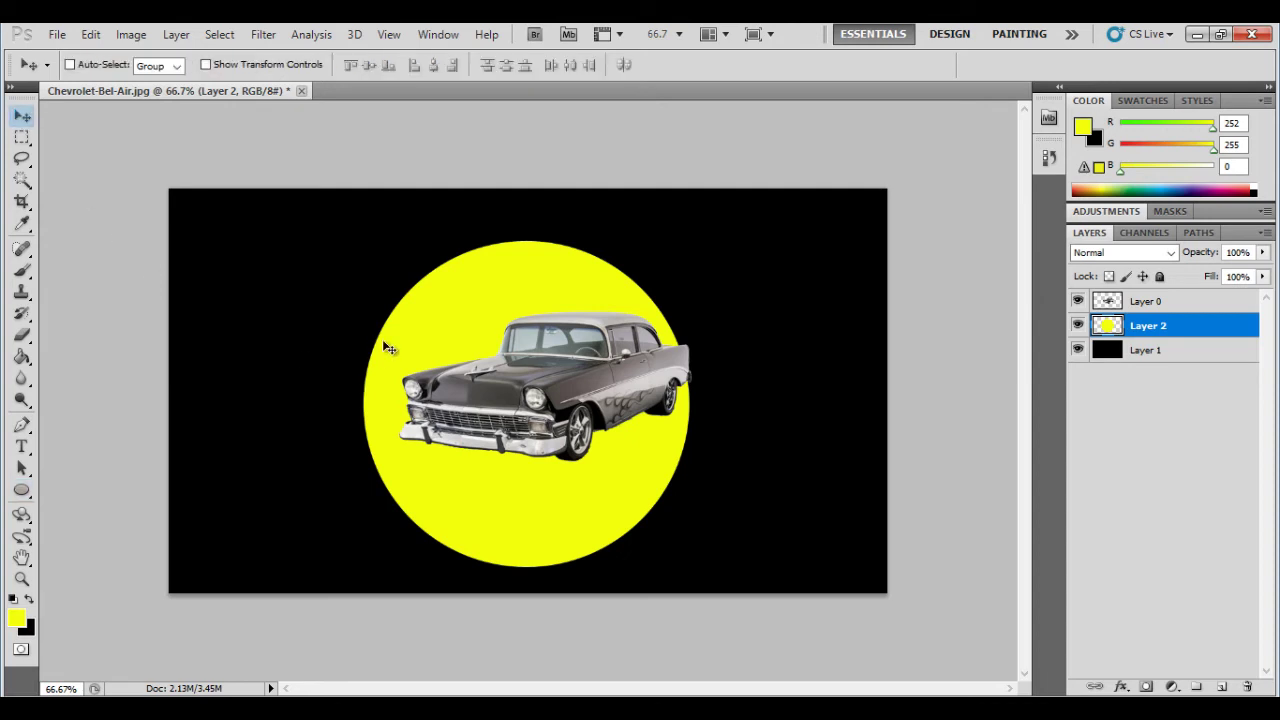
{"action": "left_click_drag", "start_coordinate": [445, 344], "coordinate": [472, 335]}
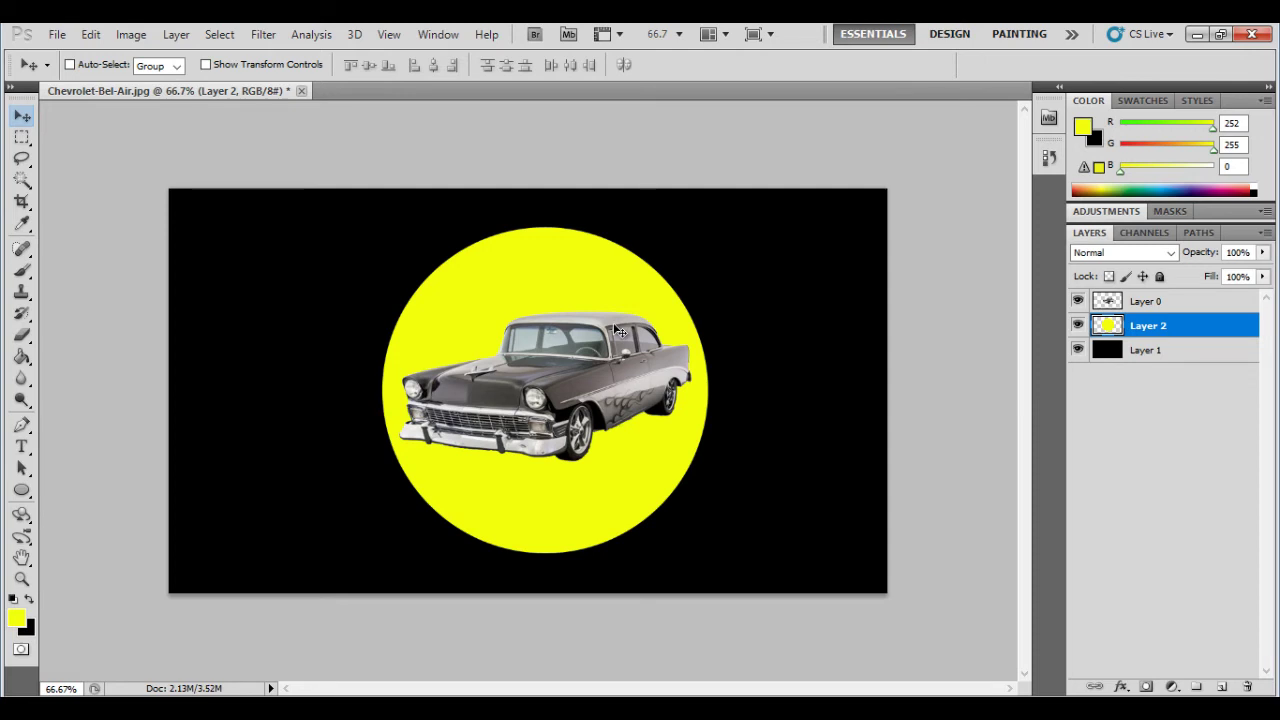
{"action": "key", "text": "Left"}
{"action": "key", "text": "Down"}
{"action": "key", "text": "Right"}
{"action": "key", "text": "Up"}
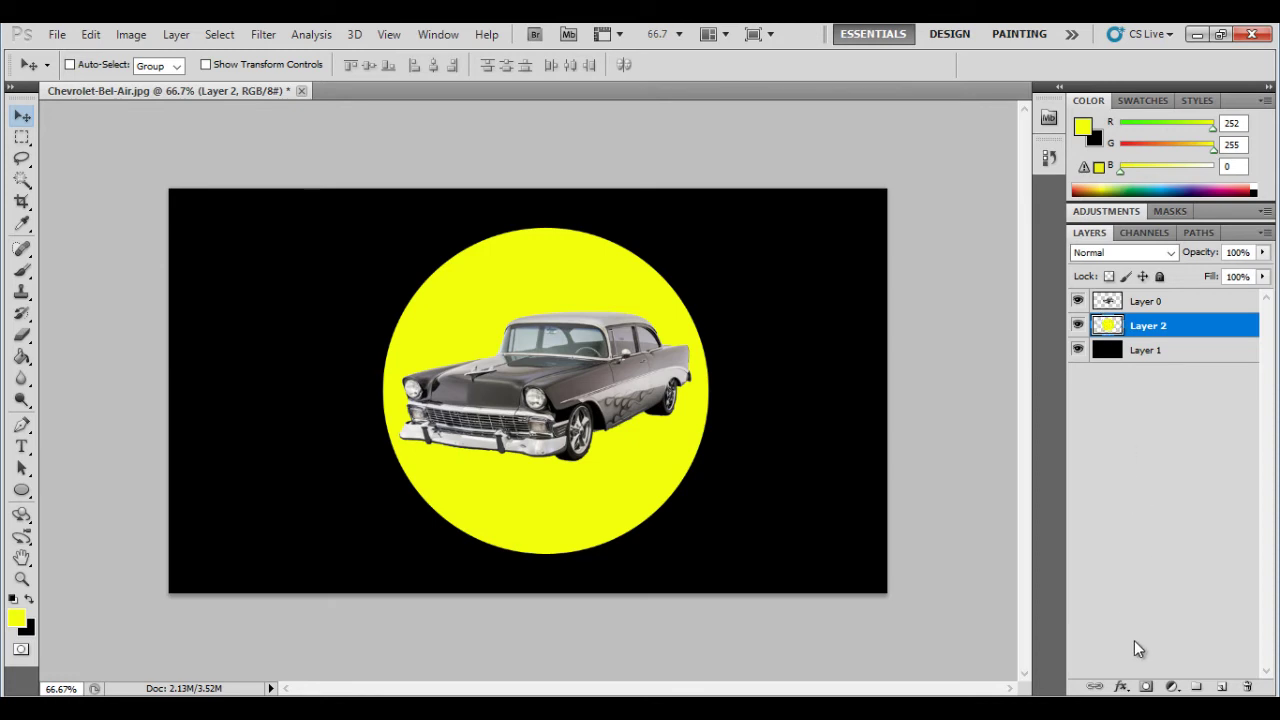
Add a 38 px white Outside Stroke layer effect to the yellow circle layer
{"action": "left_click", "coordinate": [1121, 687]}
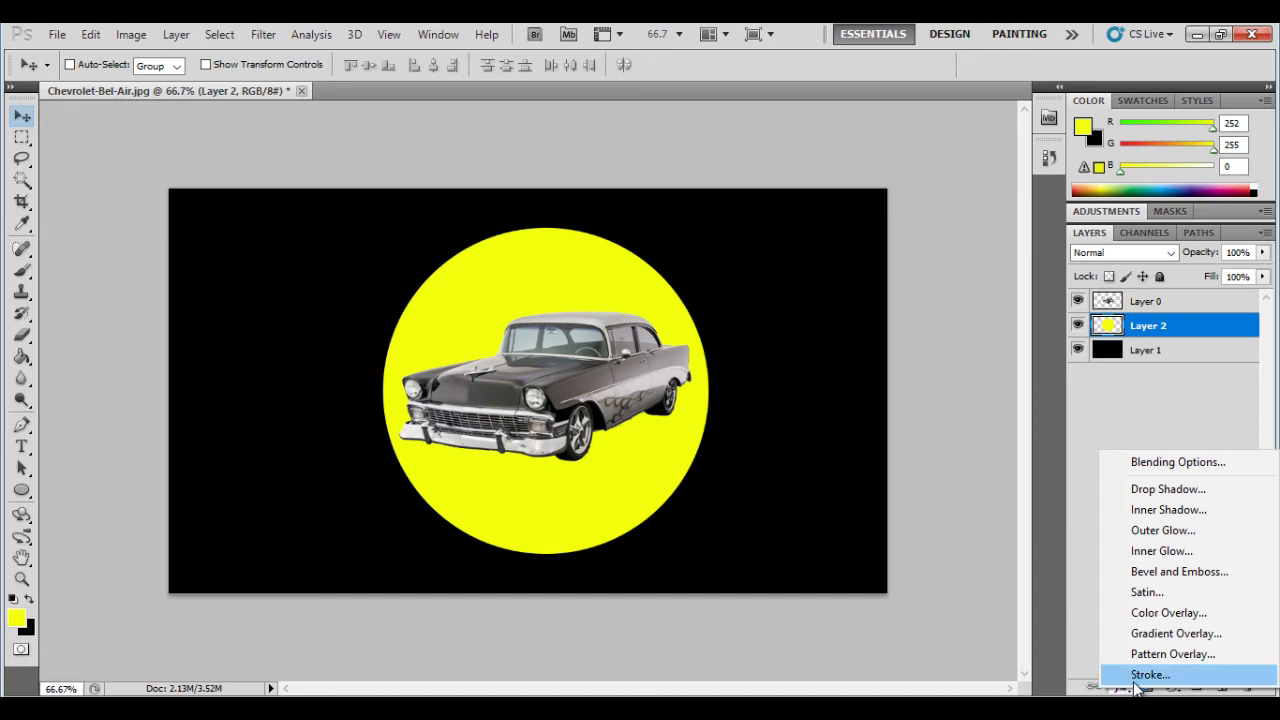
{"action": "left_click", "coordinate": [1148, 675]}
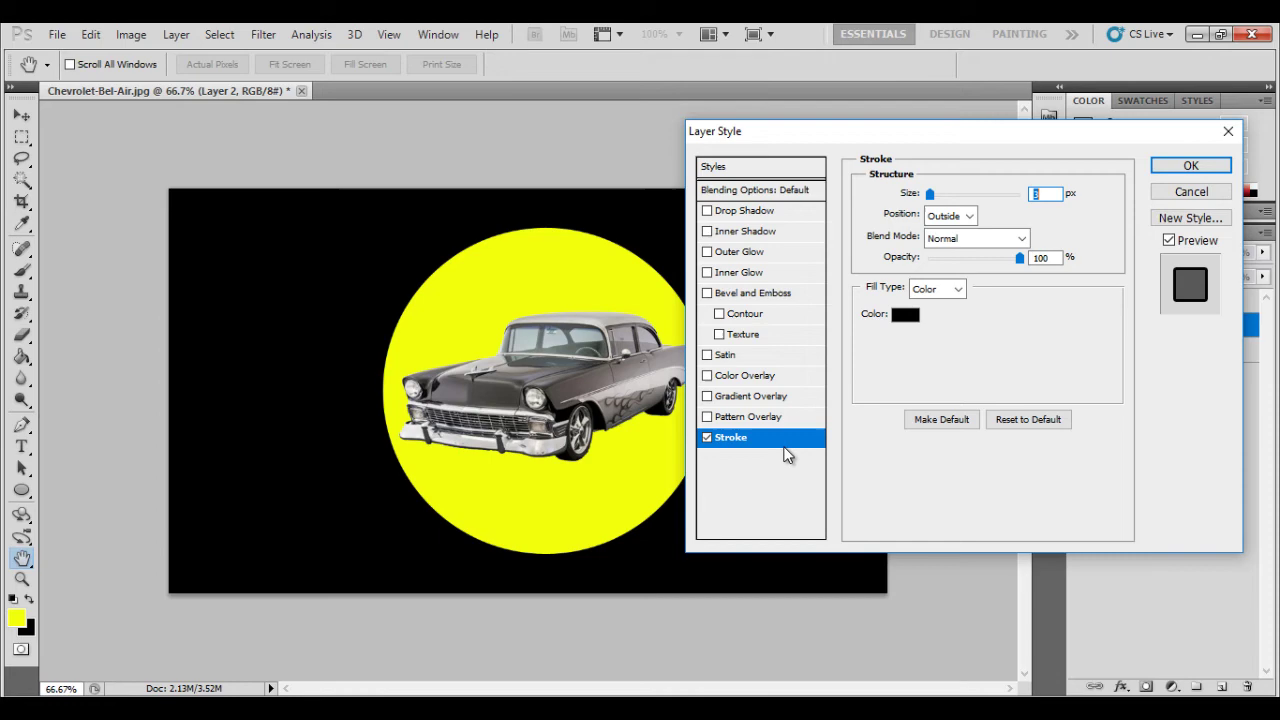
{"action": "left_click", "coordinate": [905, 316]}
{"action": "left_click_drag", "start_coordinate": [491, 229], "coordinate": [399, 184]}
{"action": "left_click", "coordinate": [828, 171]}
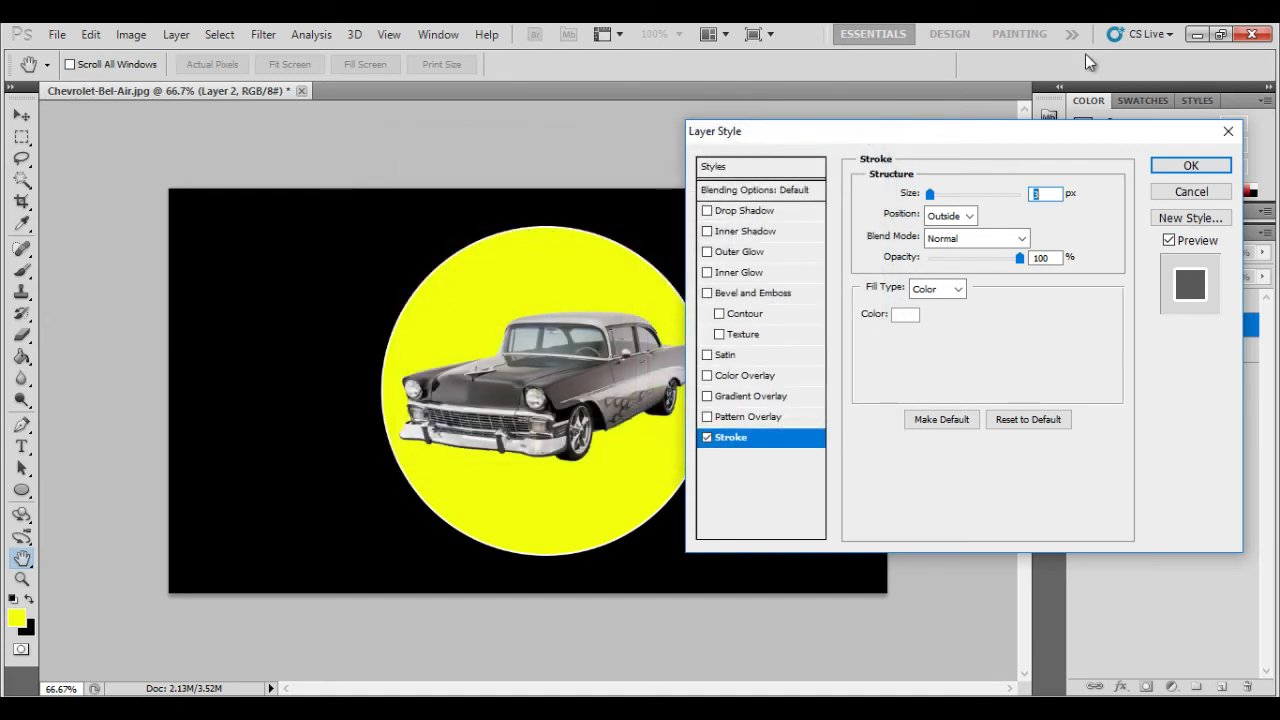
{"action": "left_click_drag", "start_coordinate": [930, 196], "coordinate": [949, 198]}
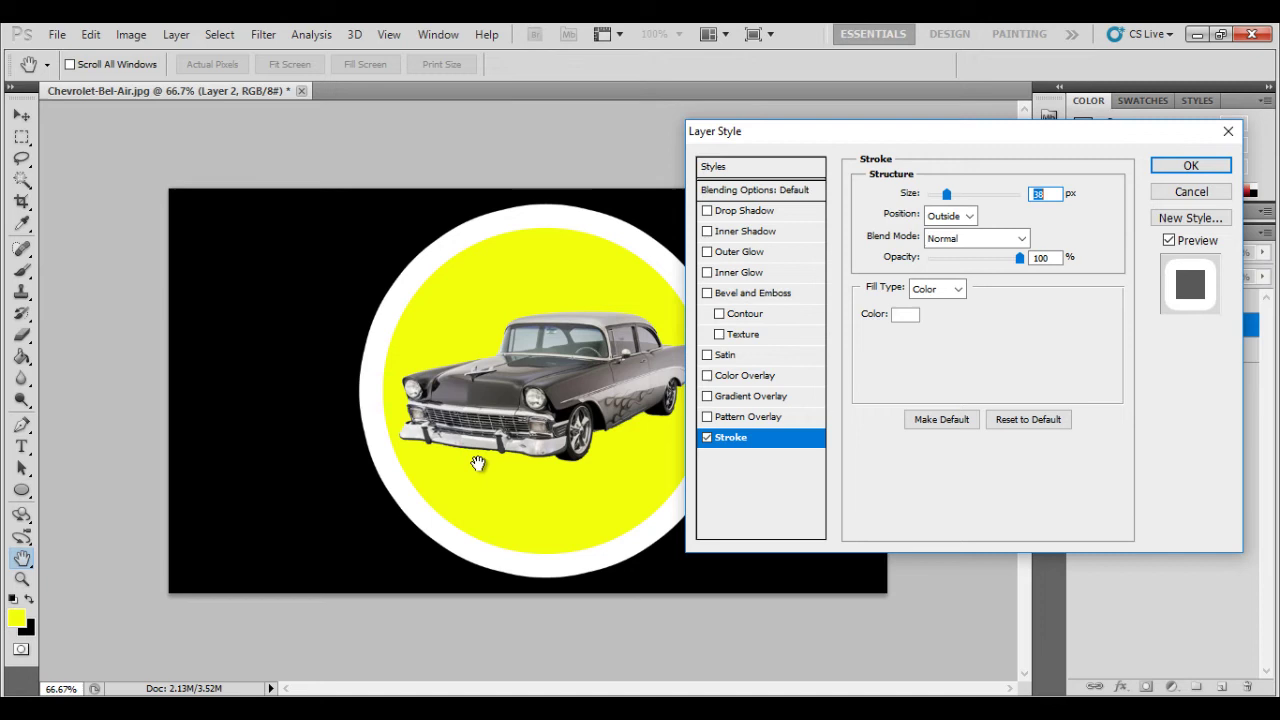
{"action": "left_click", "coordinate": [1186, 170]}
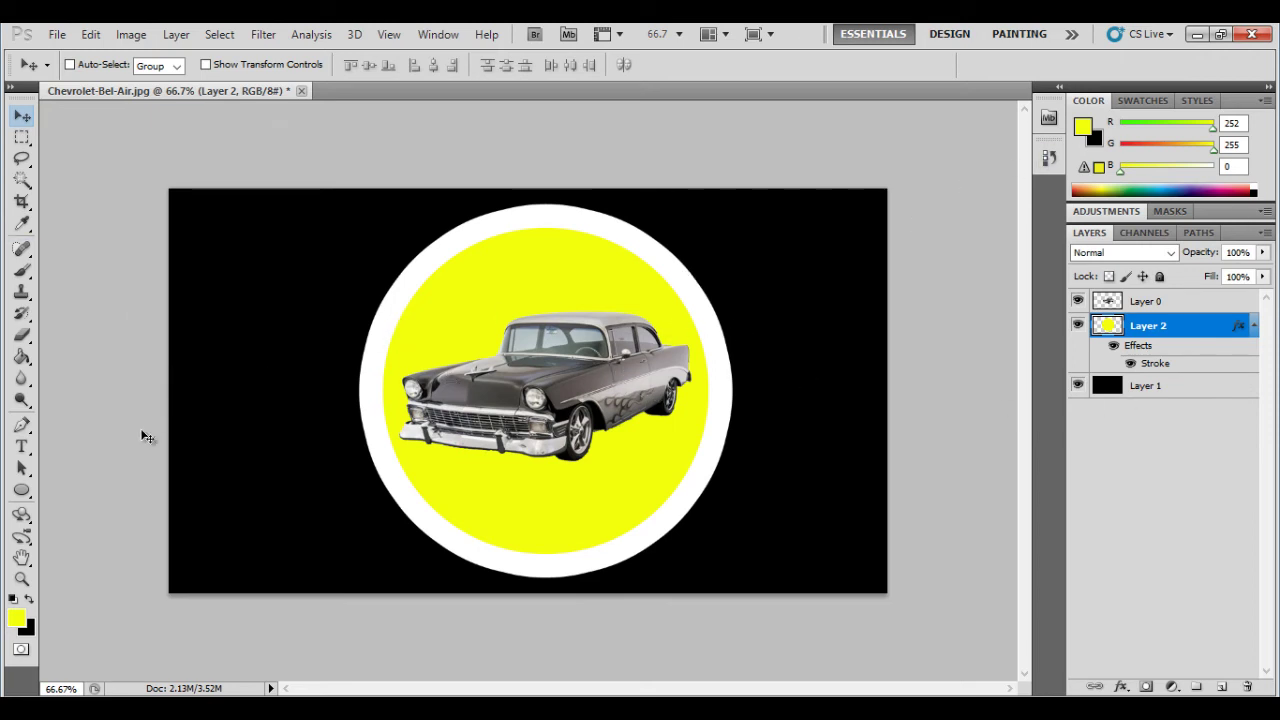
On a new layer, start a Horizontal Type entry just below the car
{"action": "left_click", "coordinate": [20, 451]}
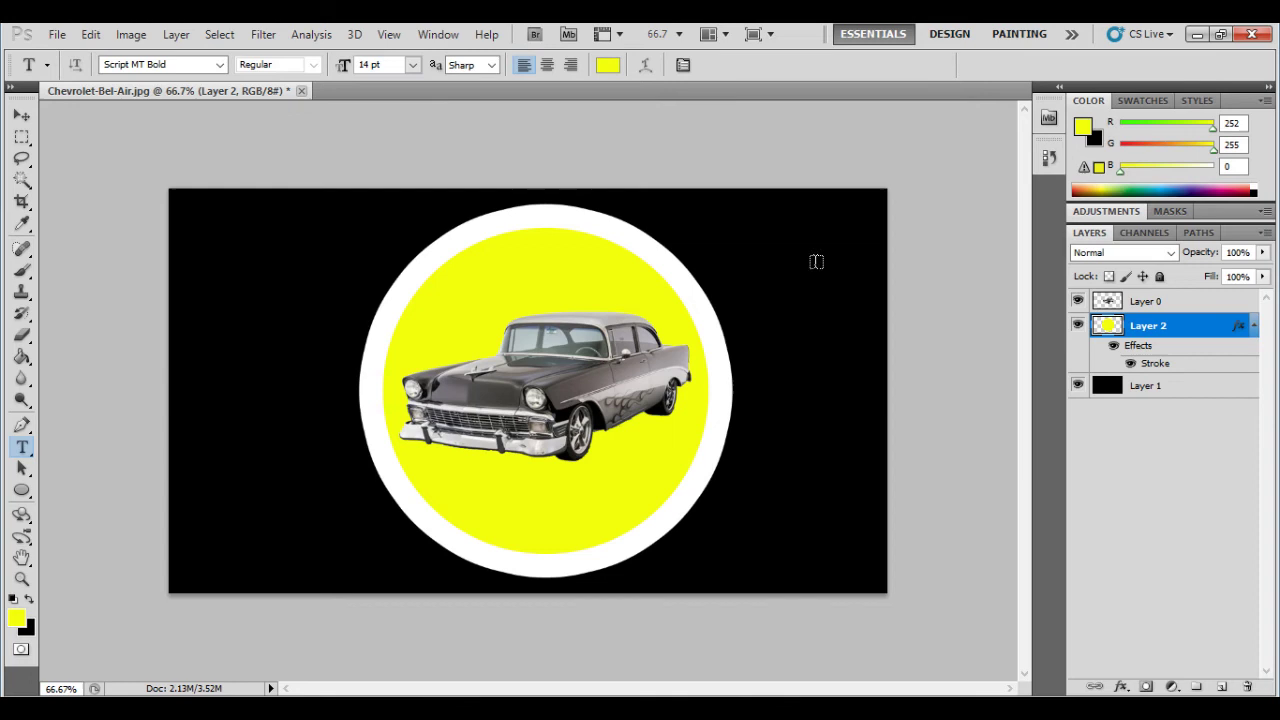
{"action": "left_click", "coordinate": [1222, 688]}
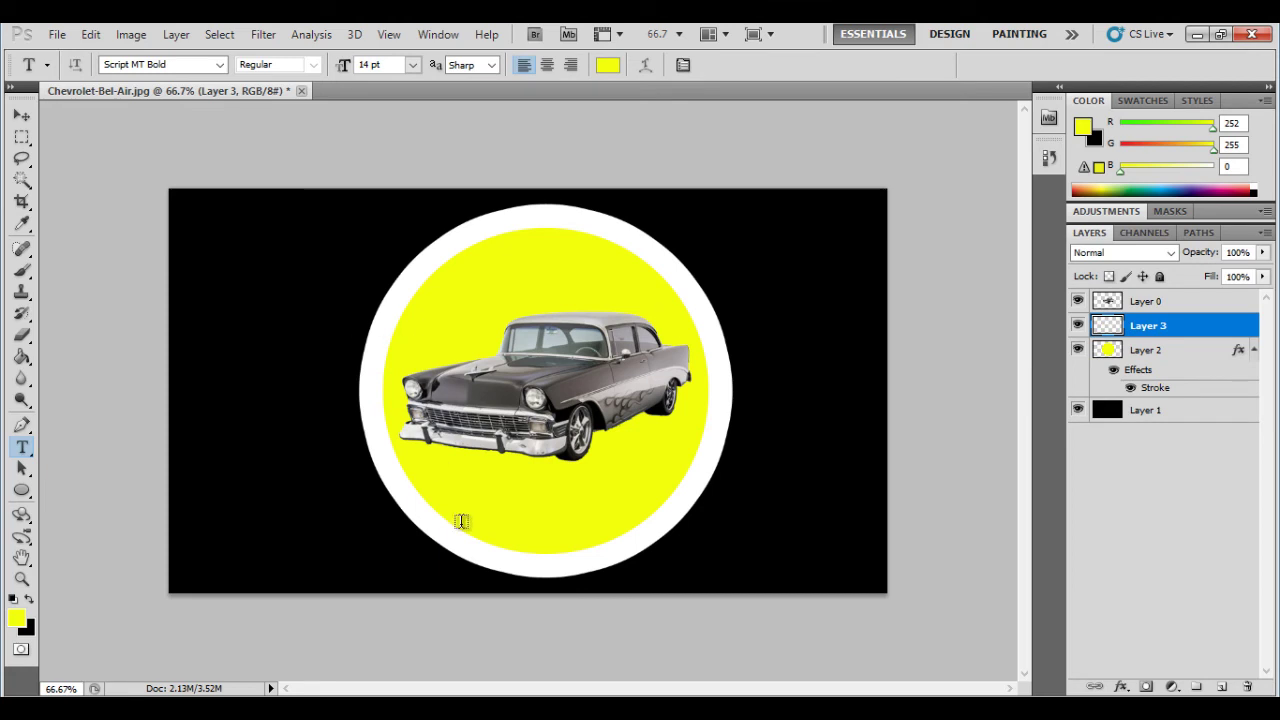
{"action": "left_click", "coordinate": [462, 487]}
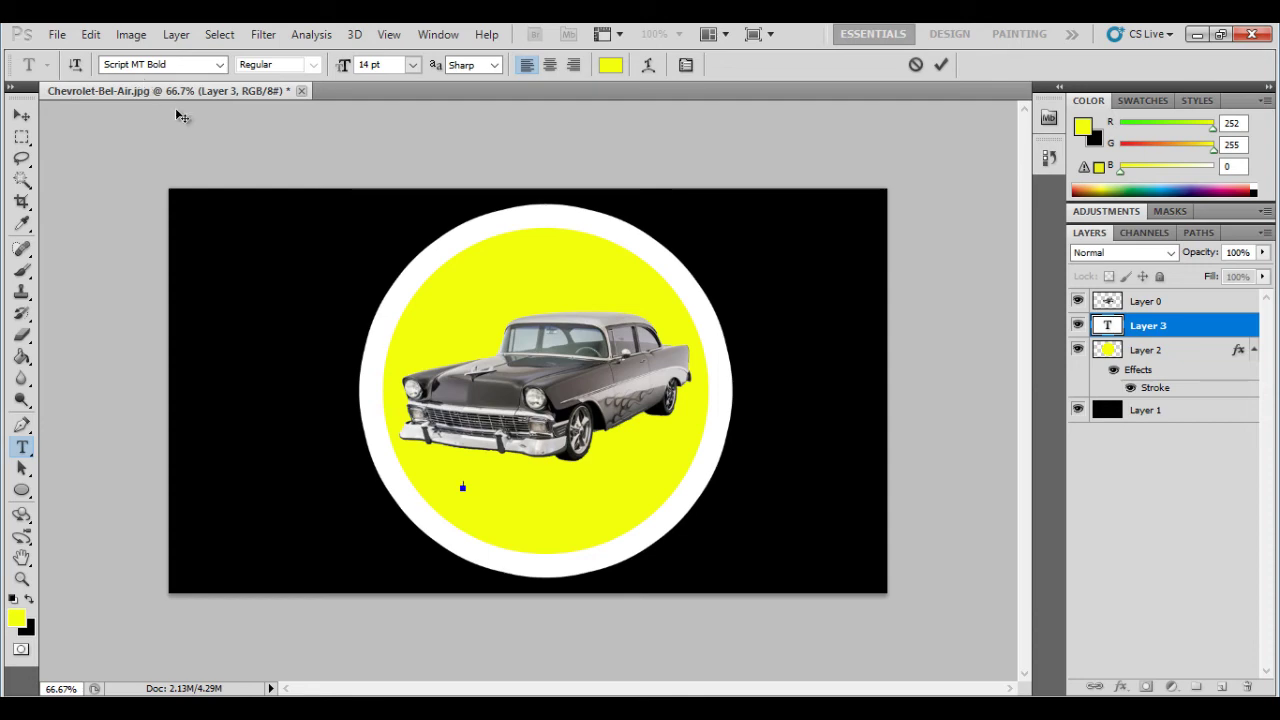
Set the text colour to white, size 48 pt, and font Script MT Bold
{"action": "left_click", "coordinate": [611, 66]}
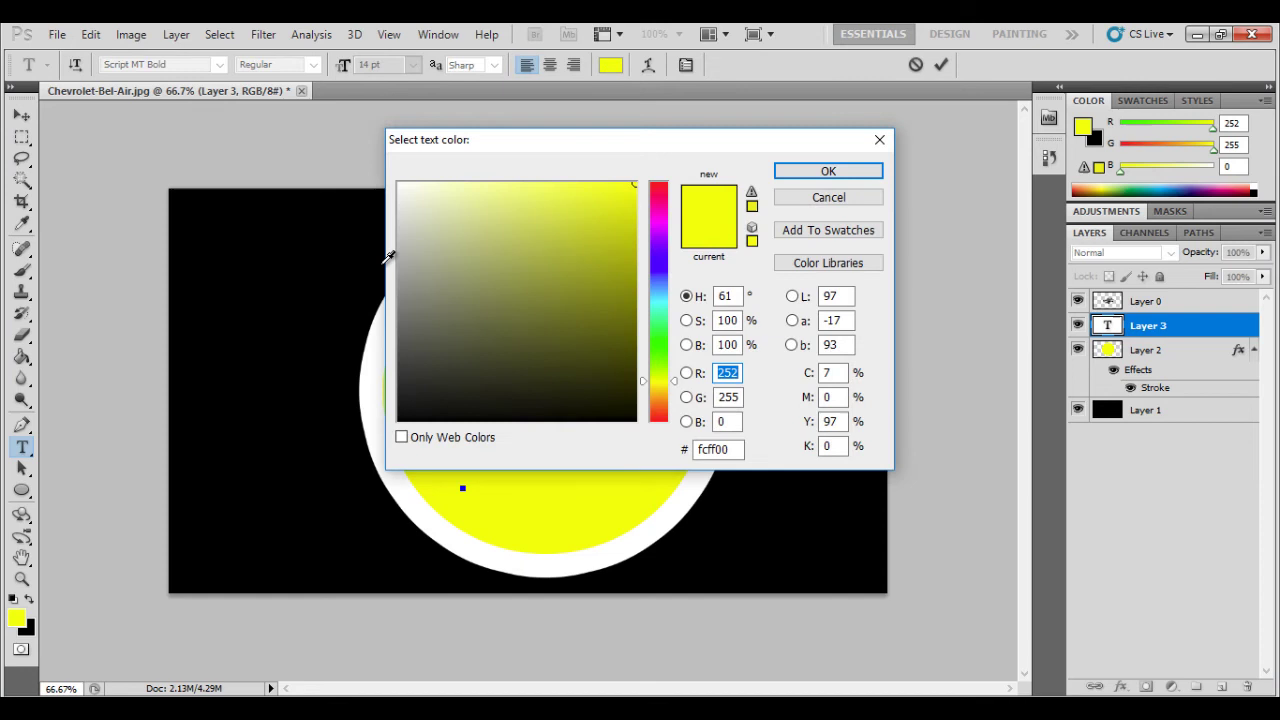
{"action": "left_click_drag", "start_coordinate": [414, 214], "coordinate": [384, 158]}
{"action": "left_click", "coordinate": [820, 172]}
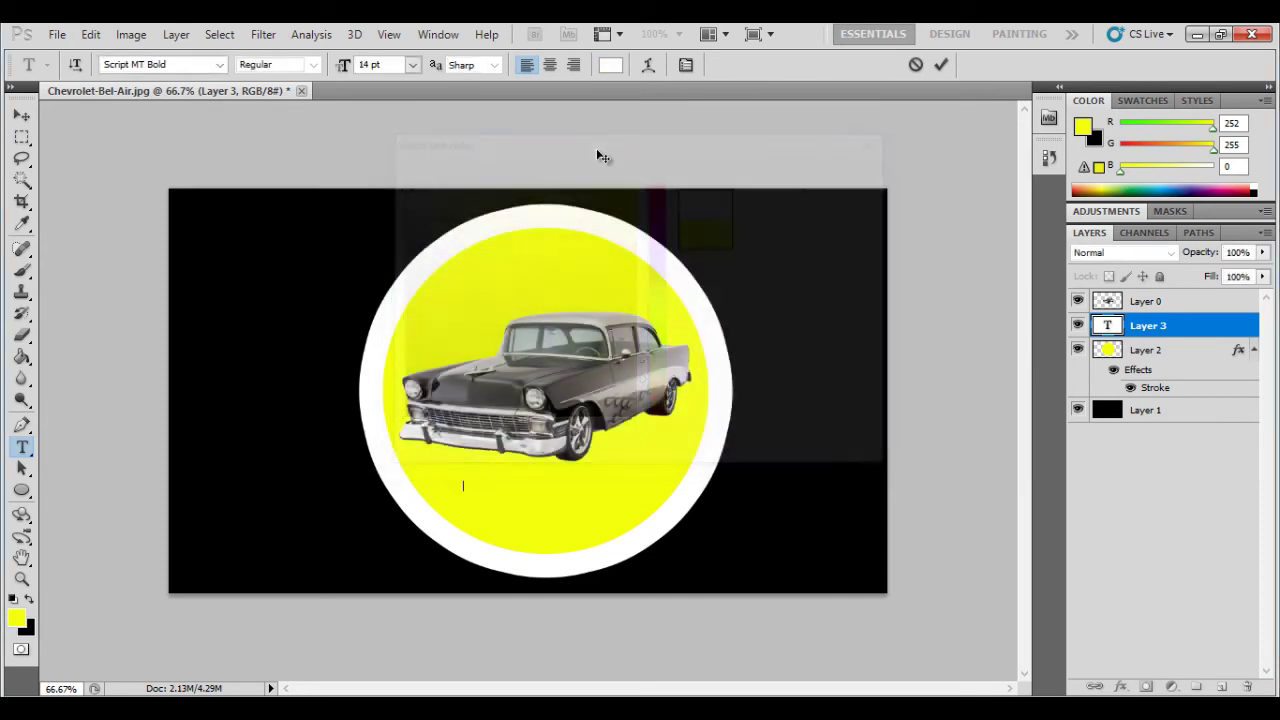
{"action": "left_click", "coordinate": [414, 65]}
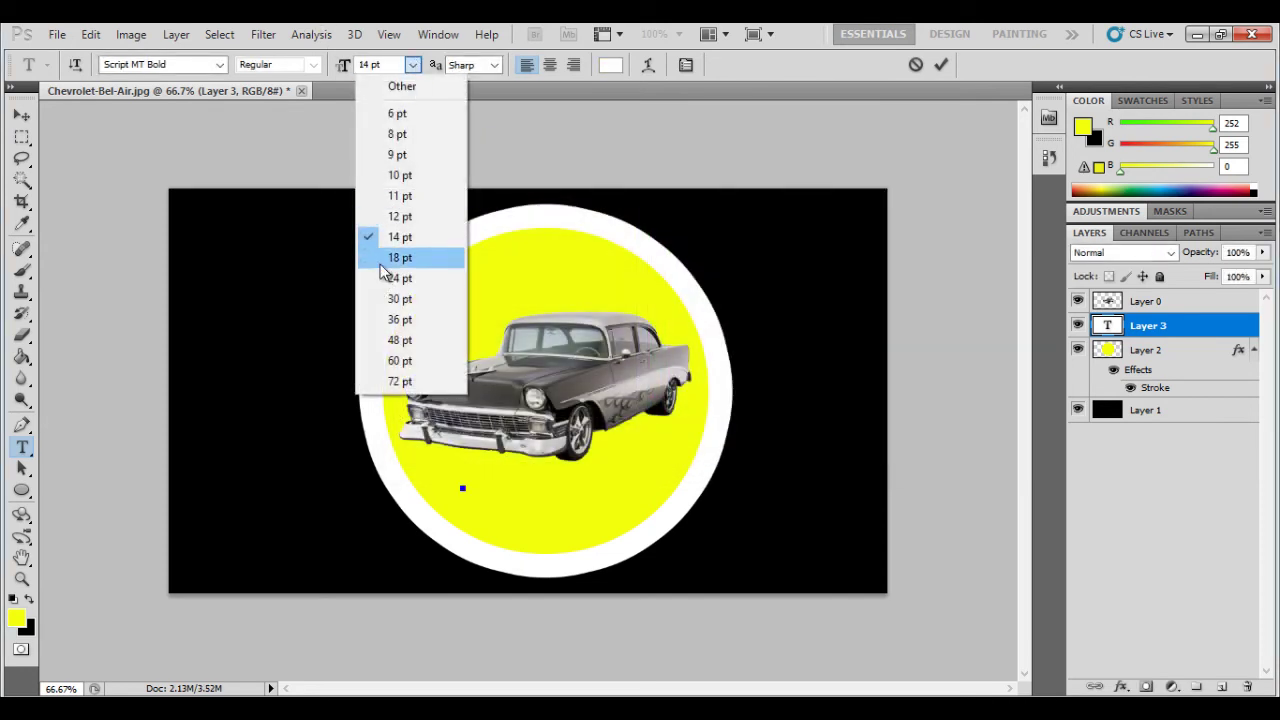
{"action": "left_click", "coordinate": [414, 342]}
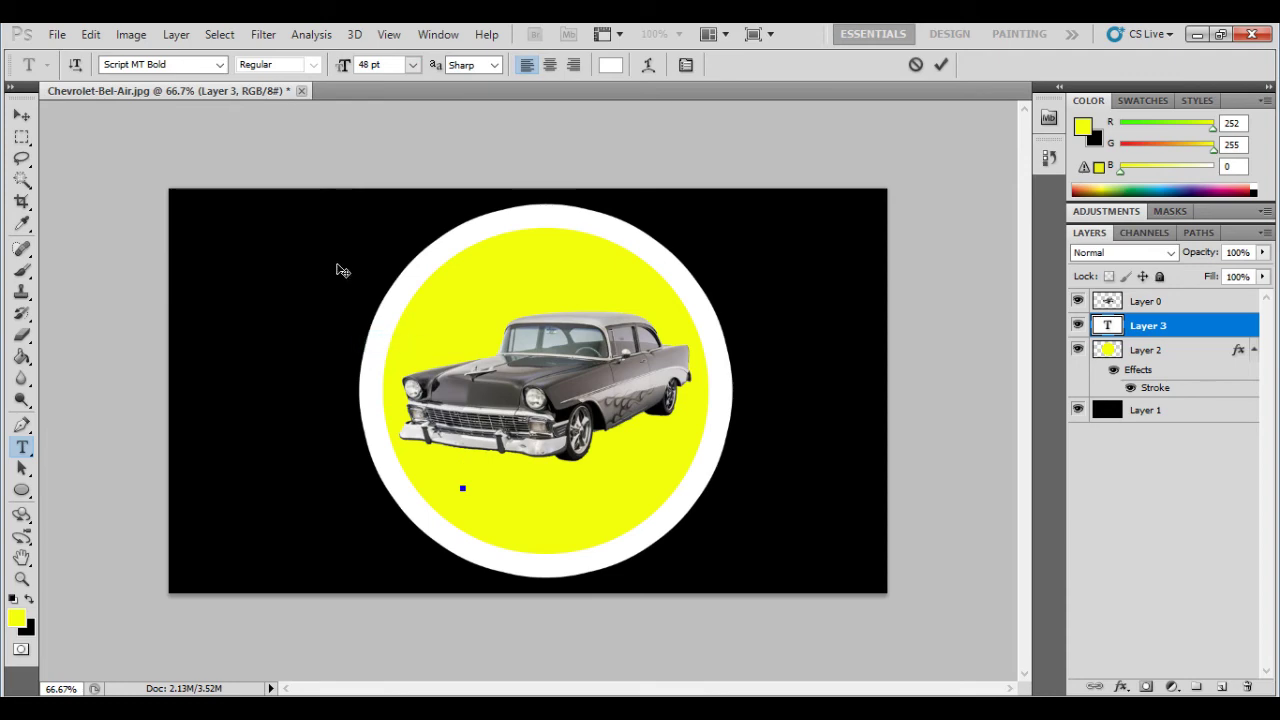
{"action": "left_click", "coordinate": [220, 64]}
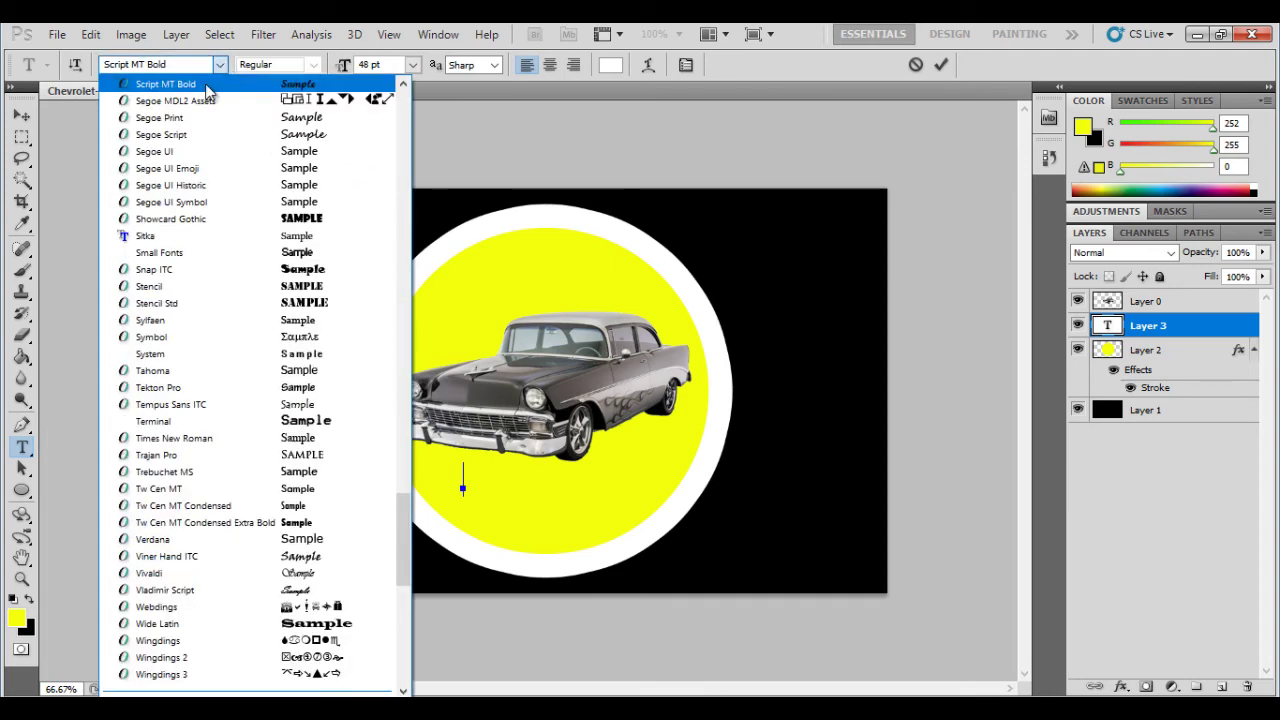
{"action": "left_click", "coordinate": [188, 88]}
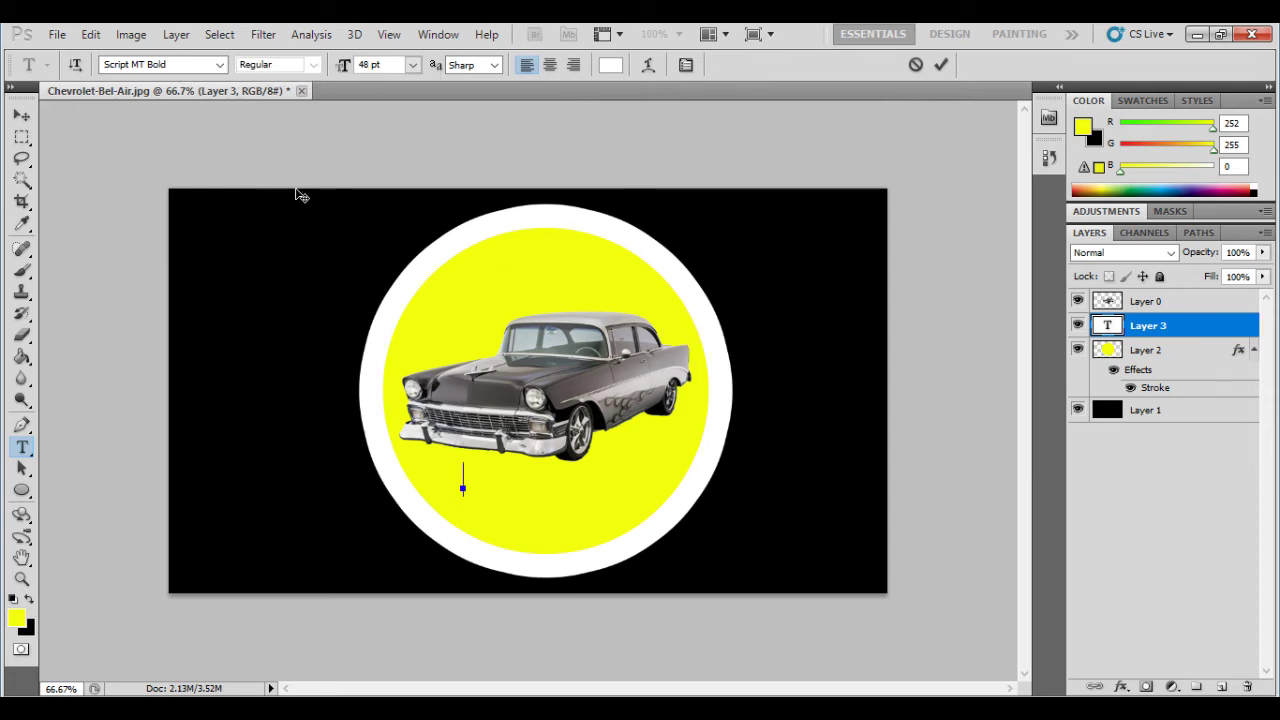
Type 'Classic Cars', enlarge it to 60 pt, and nudge it slightly down-right with the Move tool
{"action": "type", "text": "Classic"}
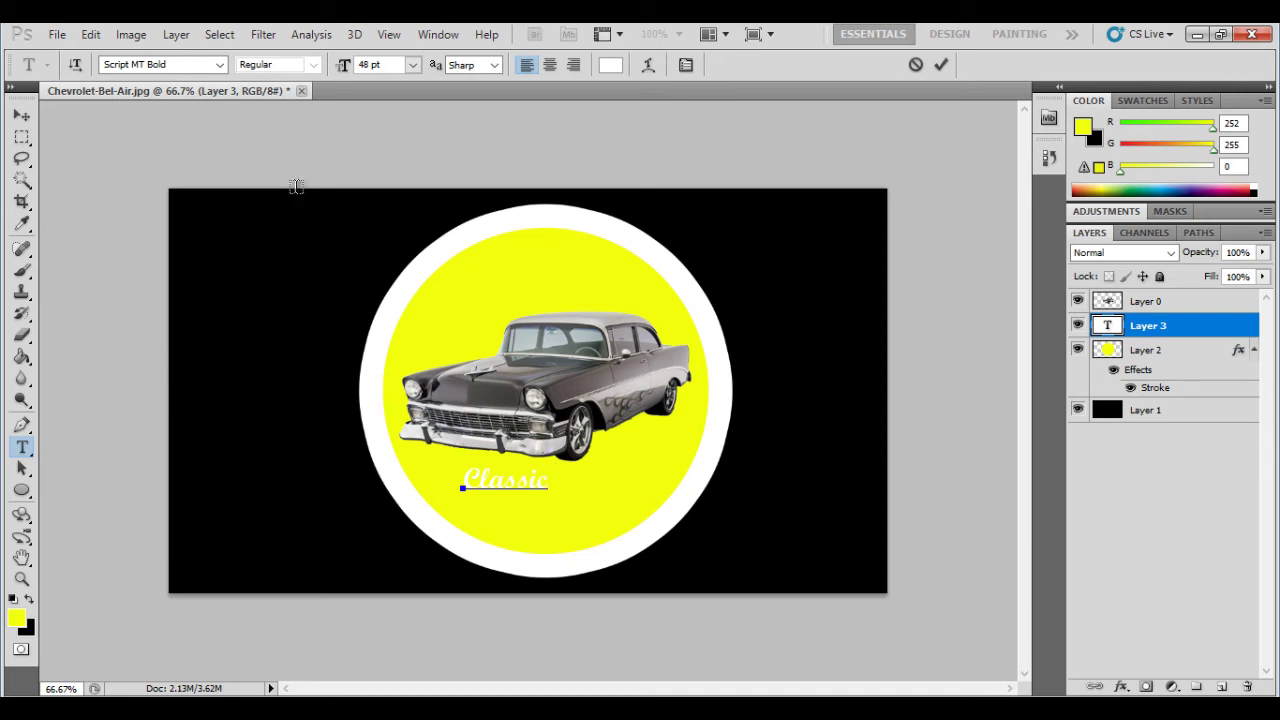
{"action": "type", "text": " Cars"}
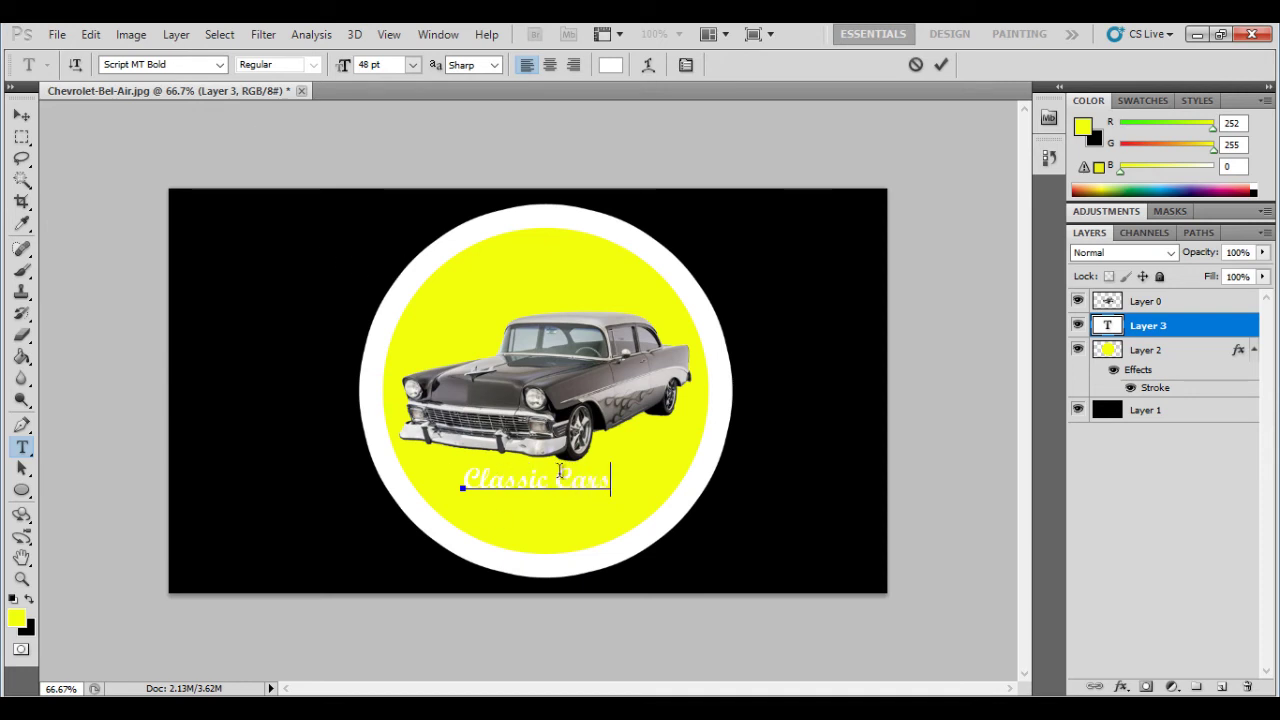
{"action": "left_click_drag", "start_coordinate": [469, 476], "coordinate": [630, 493]}
{"action": "left_click", "coordinate": [412, 65]}
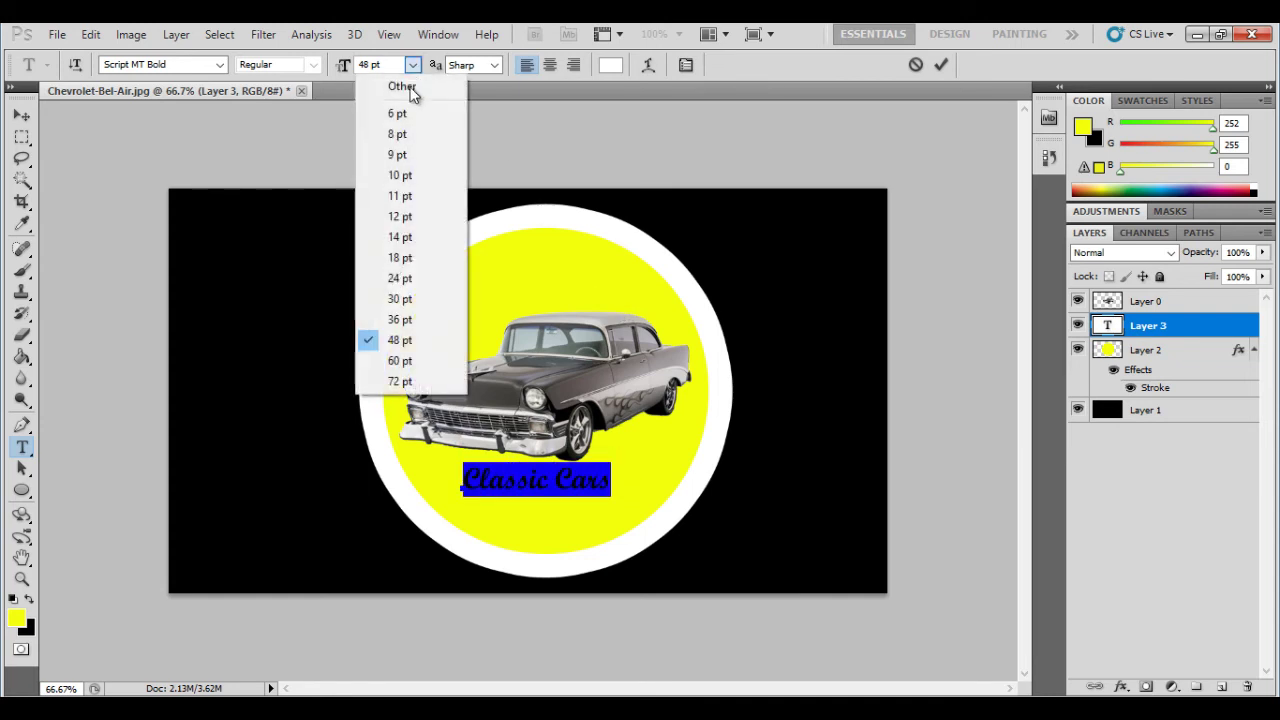
{"action": "left_click", "coordinate": [403, 360]}
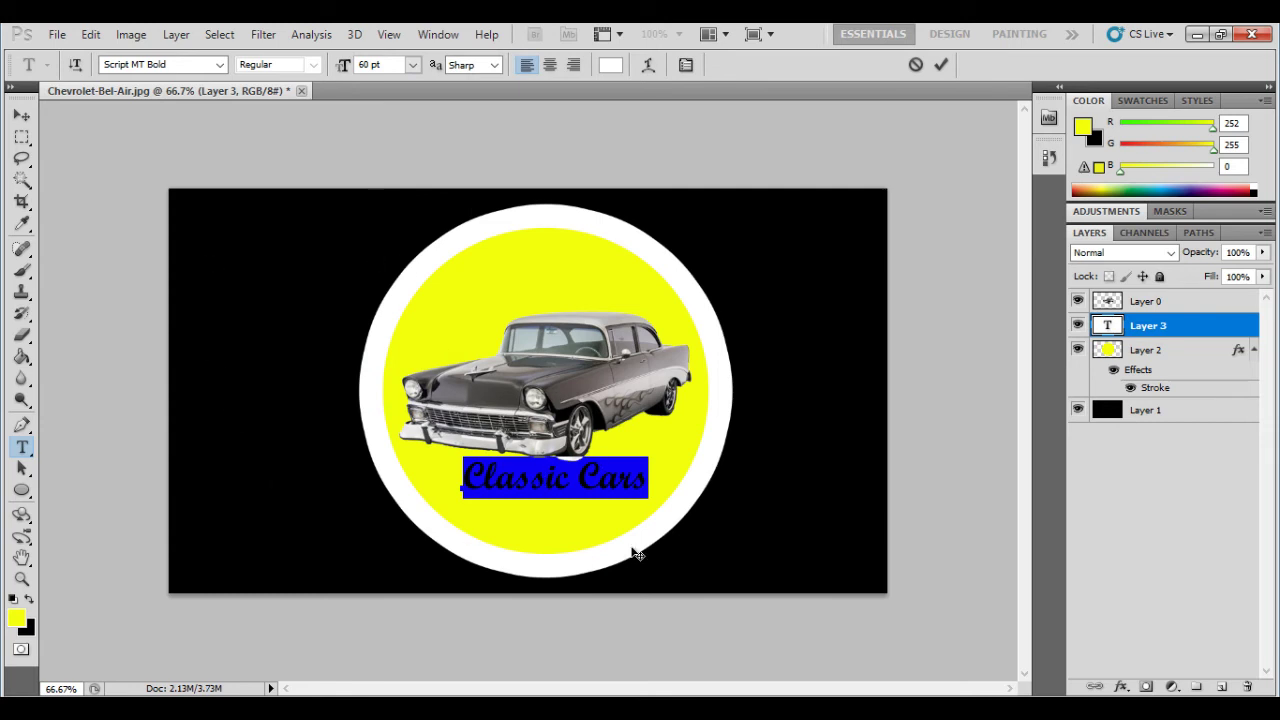
{"action": "left_click", "coordinate": [22, 116]}
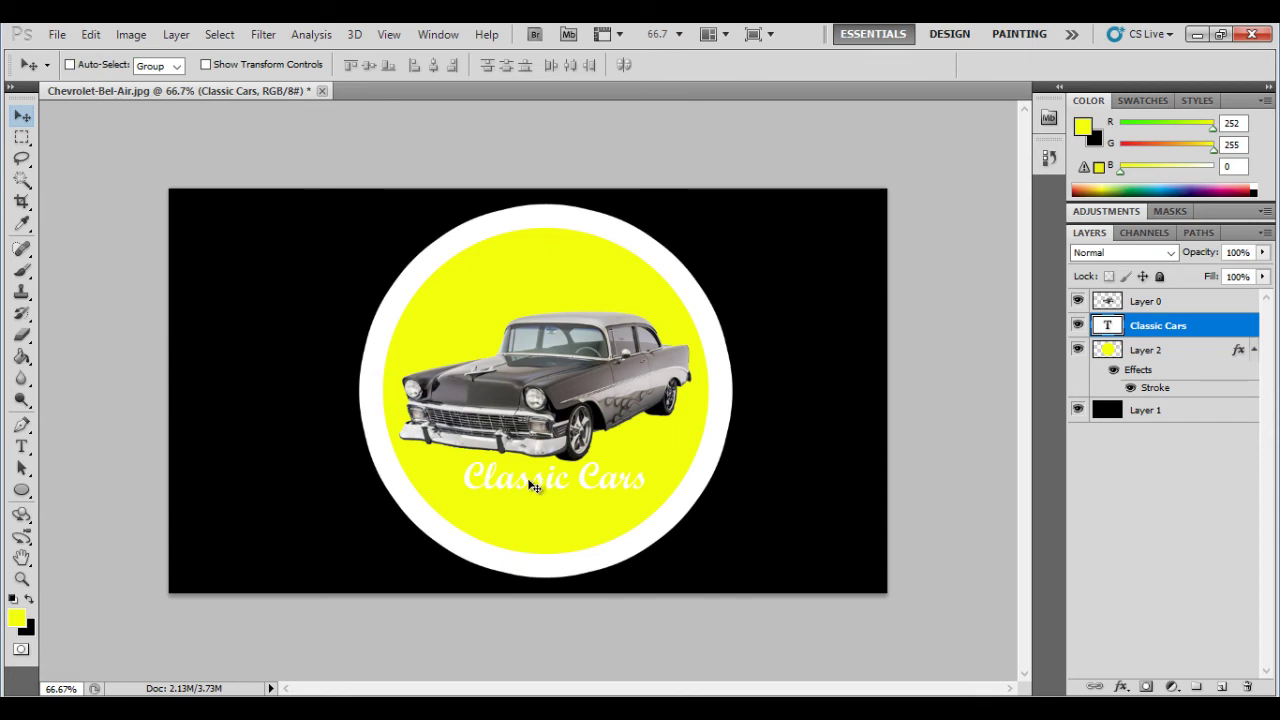
{"action": "left_click_drag", "start_coordinate": [524, 490], "coordinate": [524, 494]}
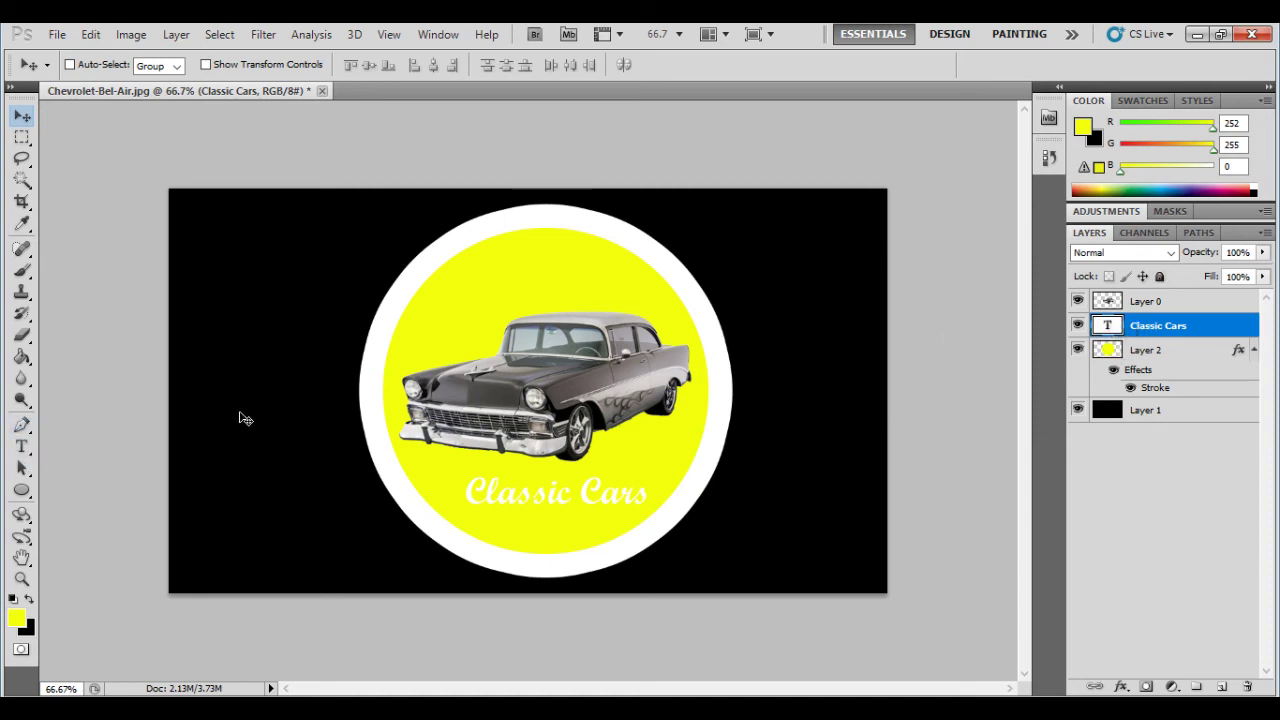
Select the Classic Cars text, eyedrop the circle's yellow as its colour, and commit the edit
{"action": "left_click", "coordinate": [21, 448]}
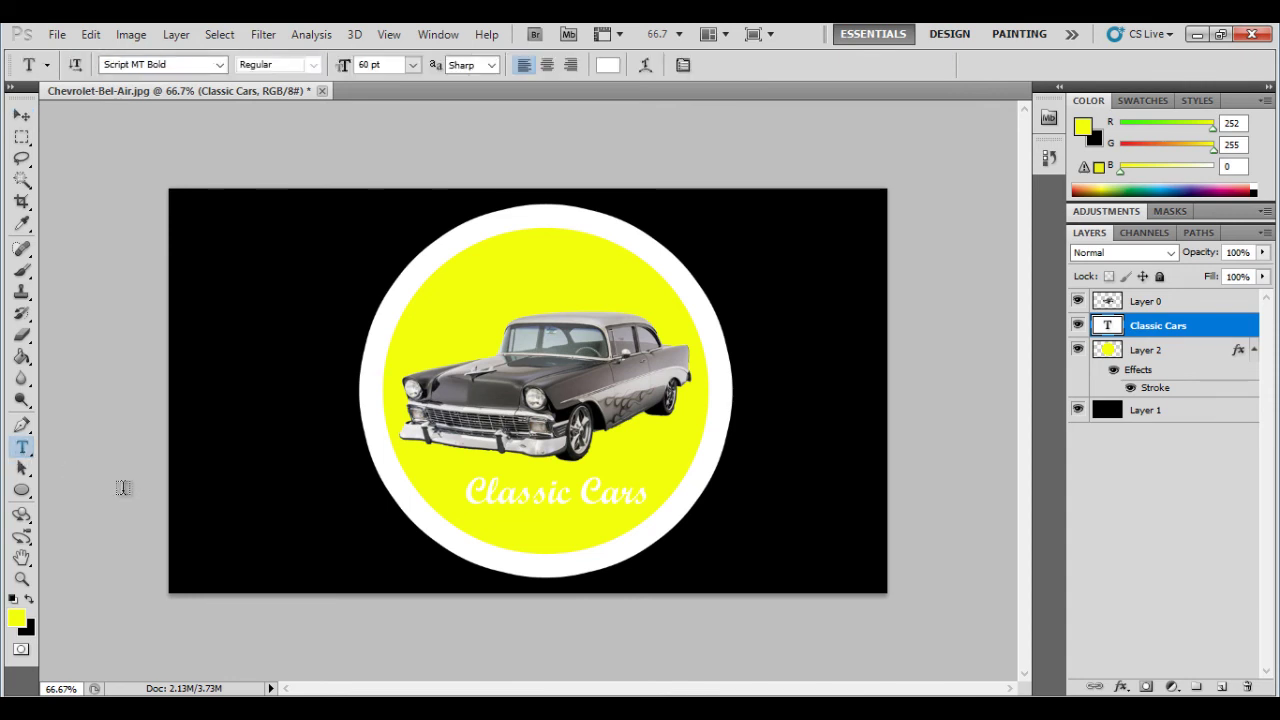
{"action": "left_click", "coordinate": [503, 497]}
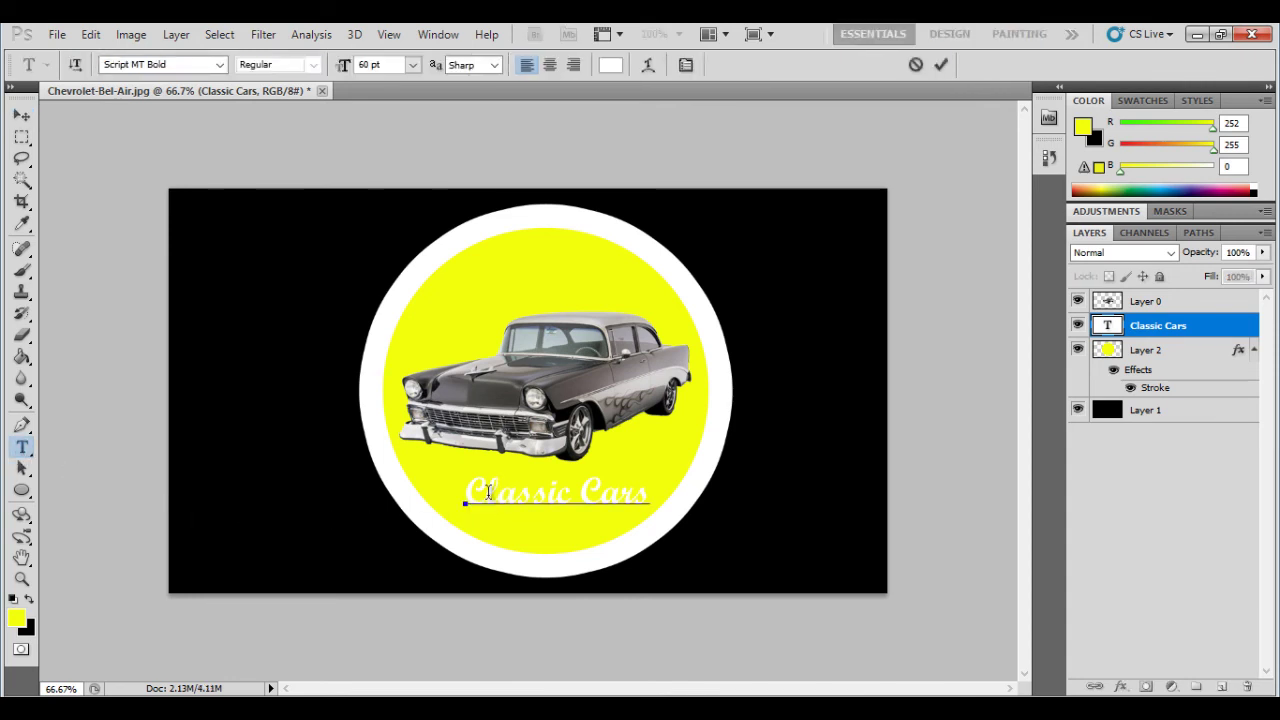
{"action": "left_click_drag", "start_coordinate": [466, 492], "coordinate": [650, 486]}
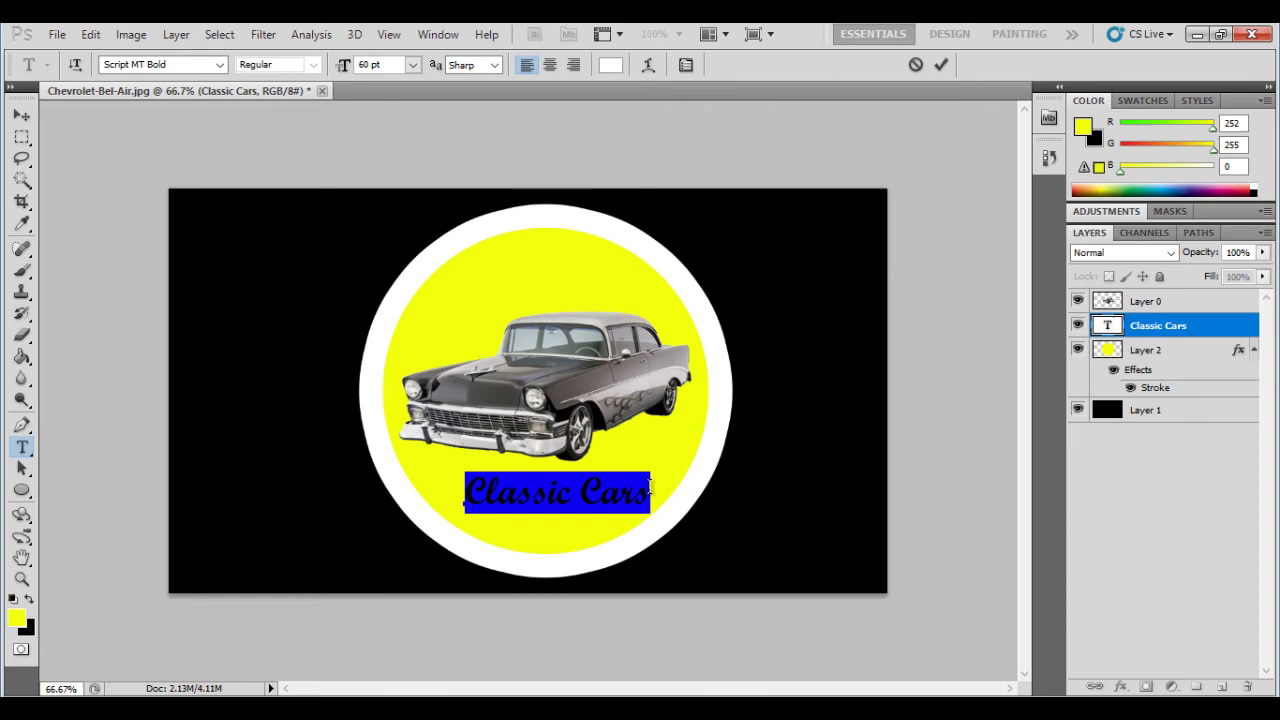
{"action": "left_click", "coordinate": [612, 66]}
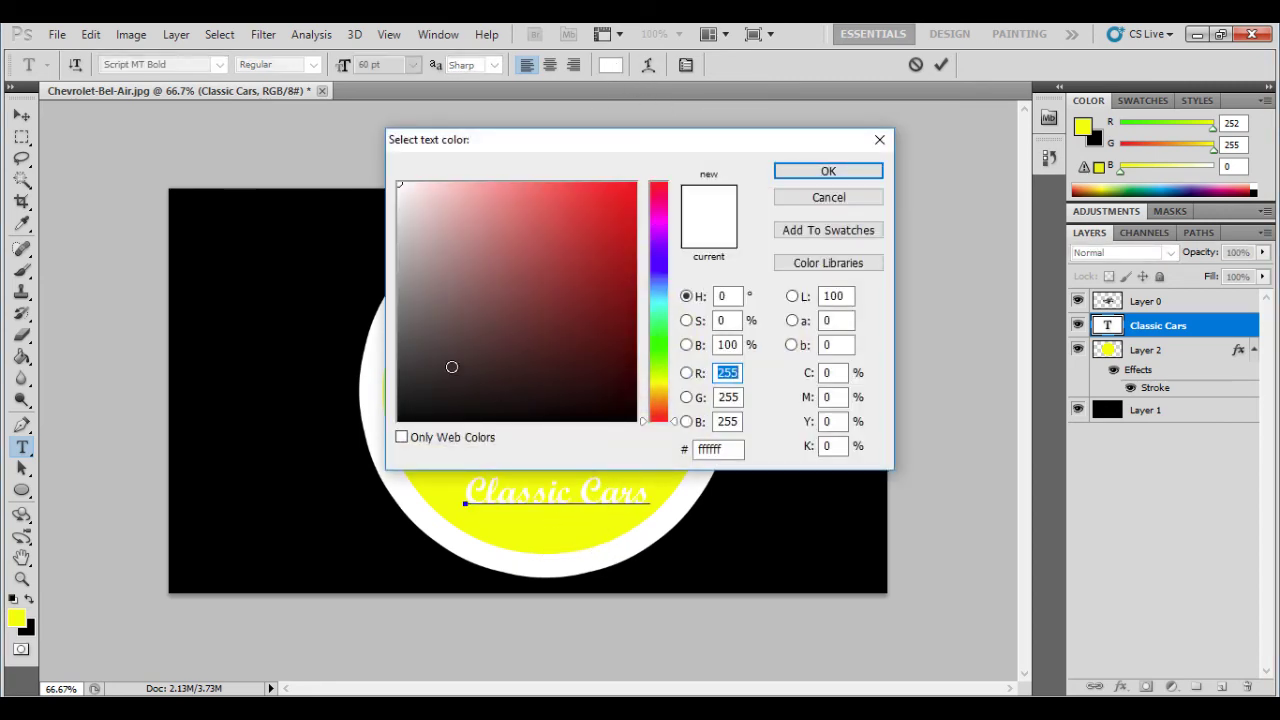
{"action": "left_click", "coordinate": [551, 536]}
{"action": "left_click", "coordinate": [806, 172]}
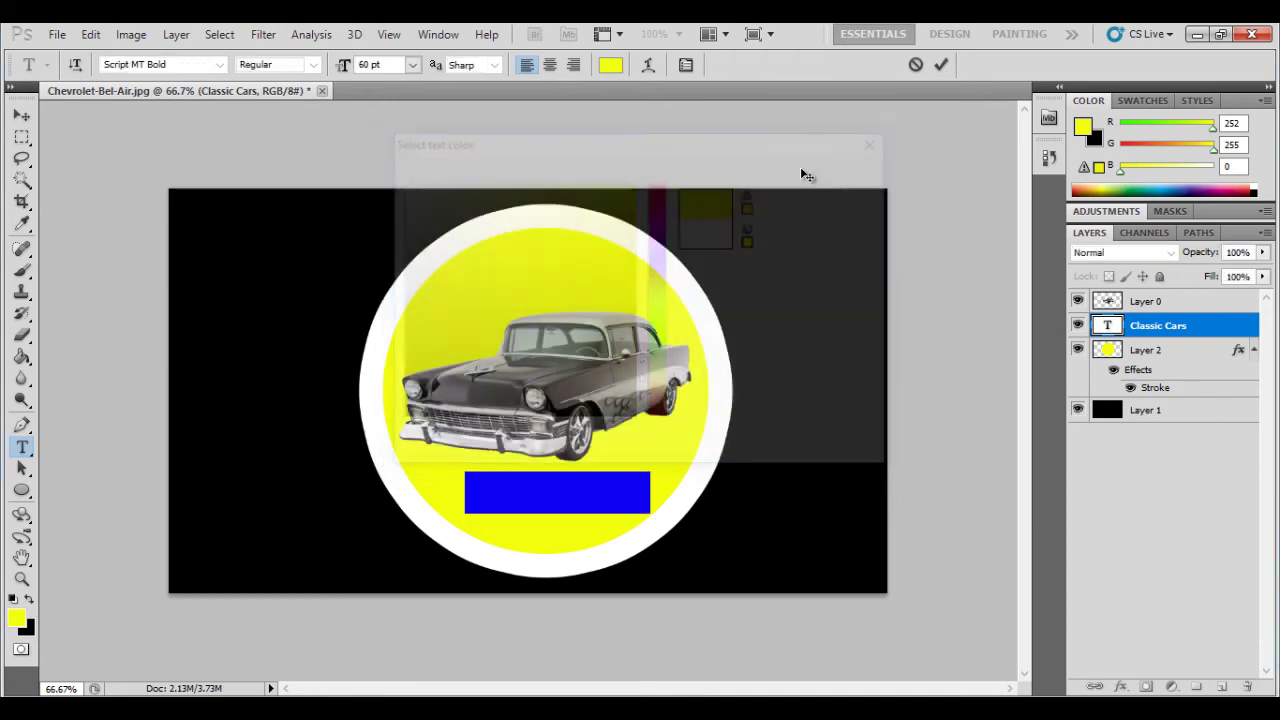
{"action": "left_click", "coordinate": [20, 117]}
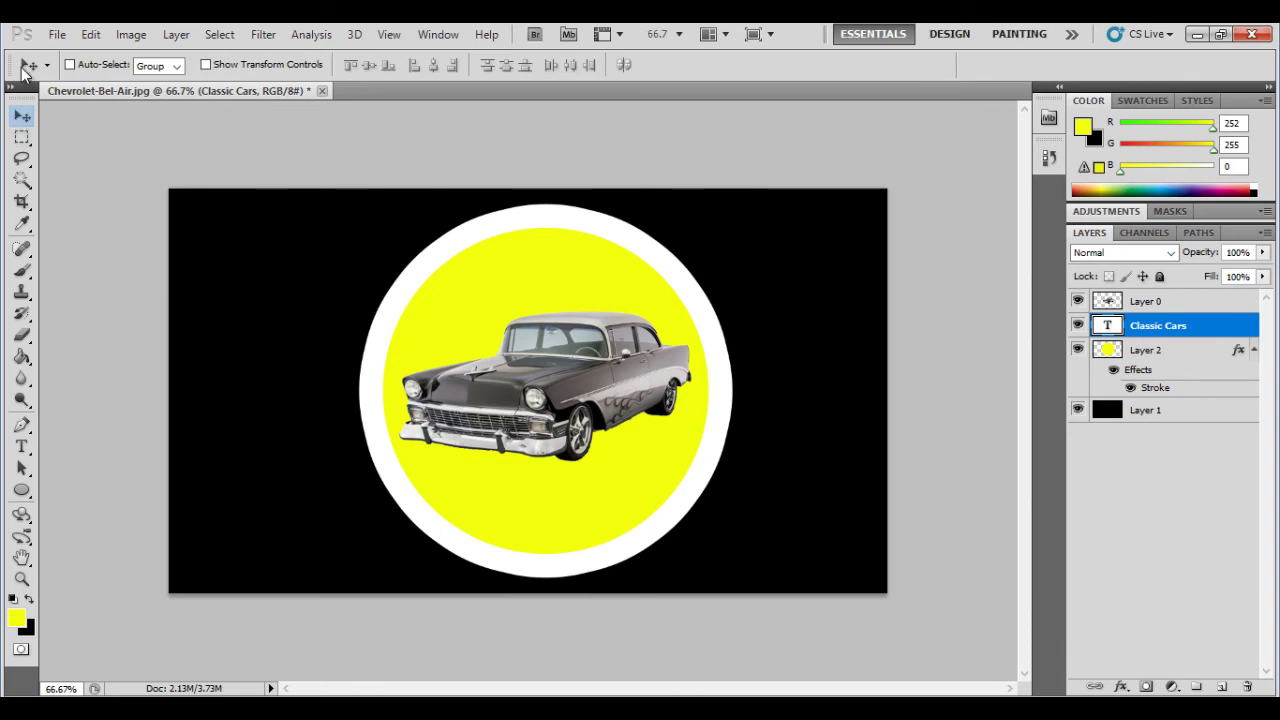
Give the Classic Cars text layer a 3 px white Outside Stroke effect
{"action": "left_click", "coordinate": [1121, 687]}
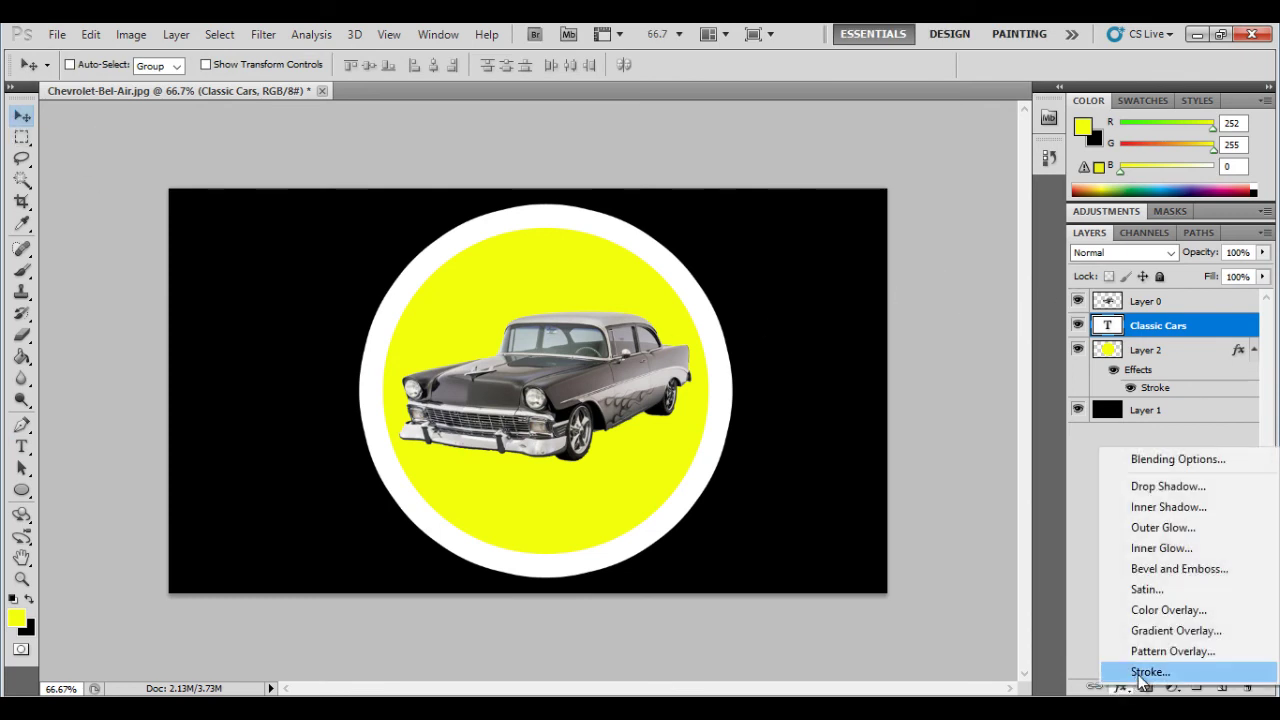
{"action": "left_click", "coordinate": [1140, 672]}
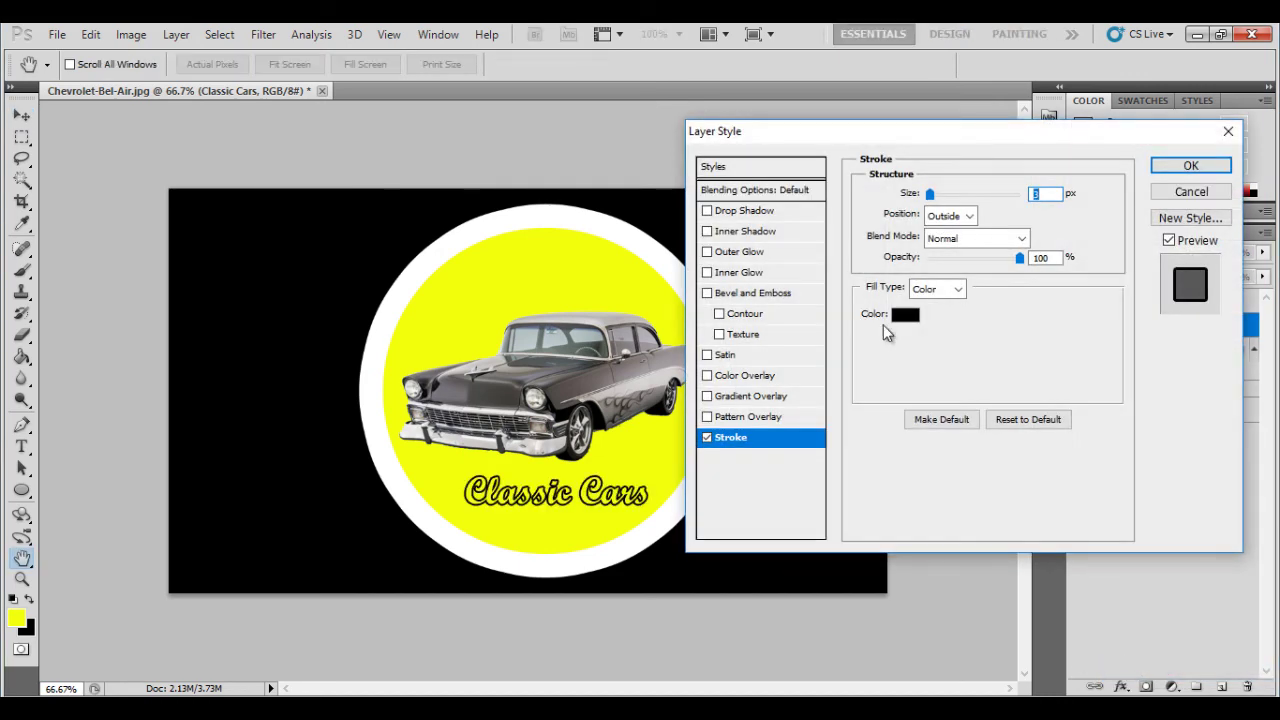
{"action": "left_click", "coordinate": [895, 318]}
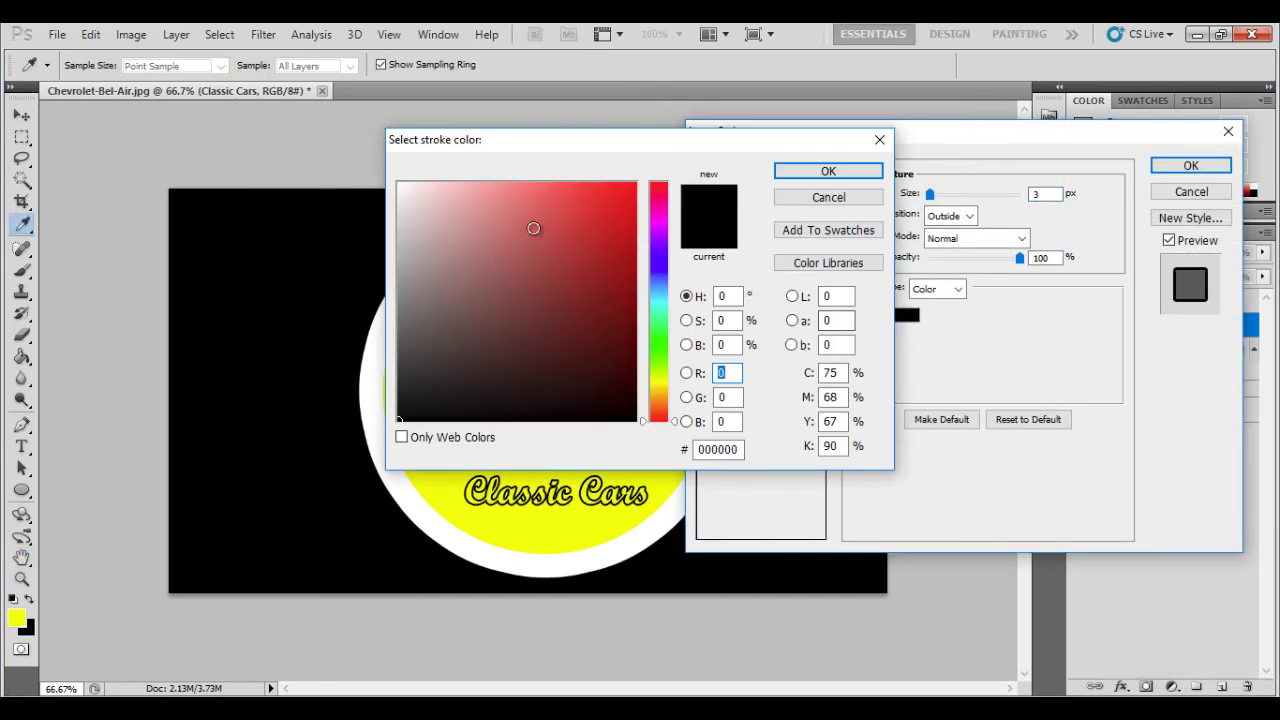
{"action": "left_click_drag", "start_coordinate": [531, 229], "coordinate": [371, 173]}
{"action": "left_click", "coordinate": [828, 171]}
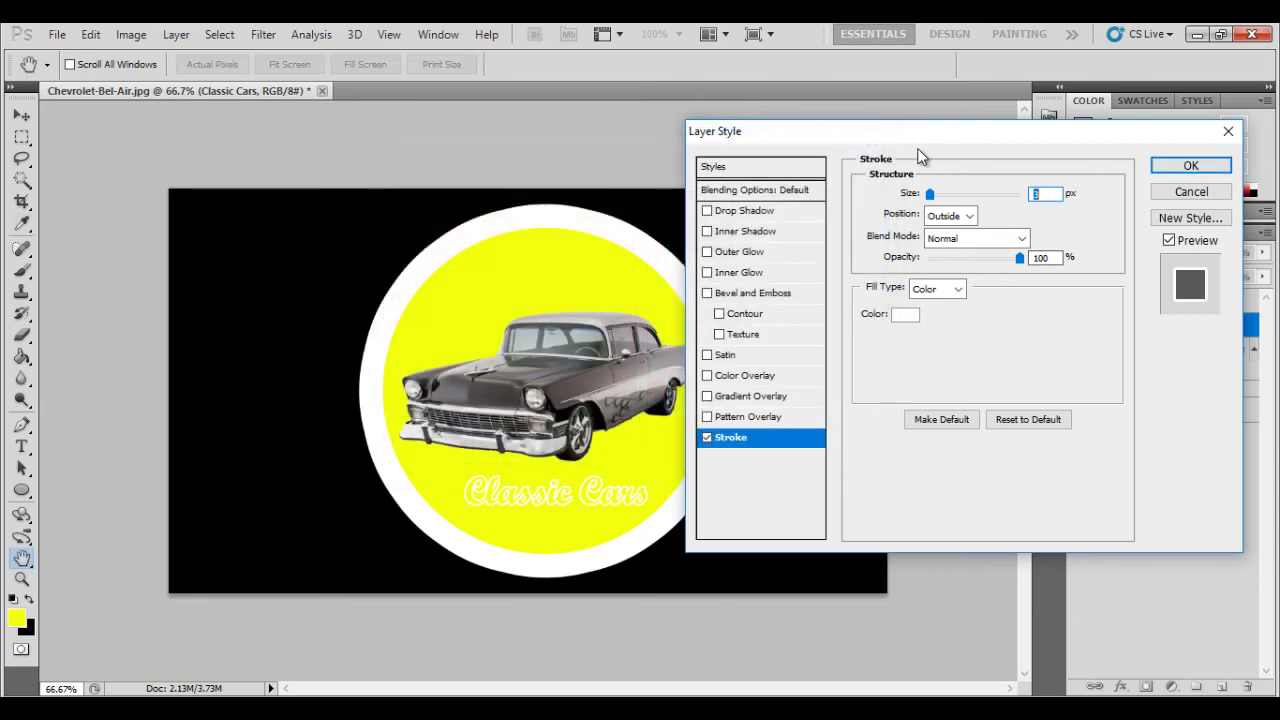
{"action": "left_click_drag", "start_coordinate": [920, 131], "coordinate": [932, 134]}
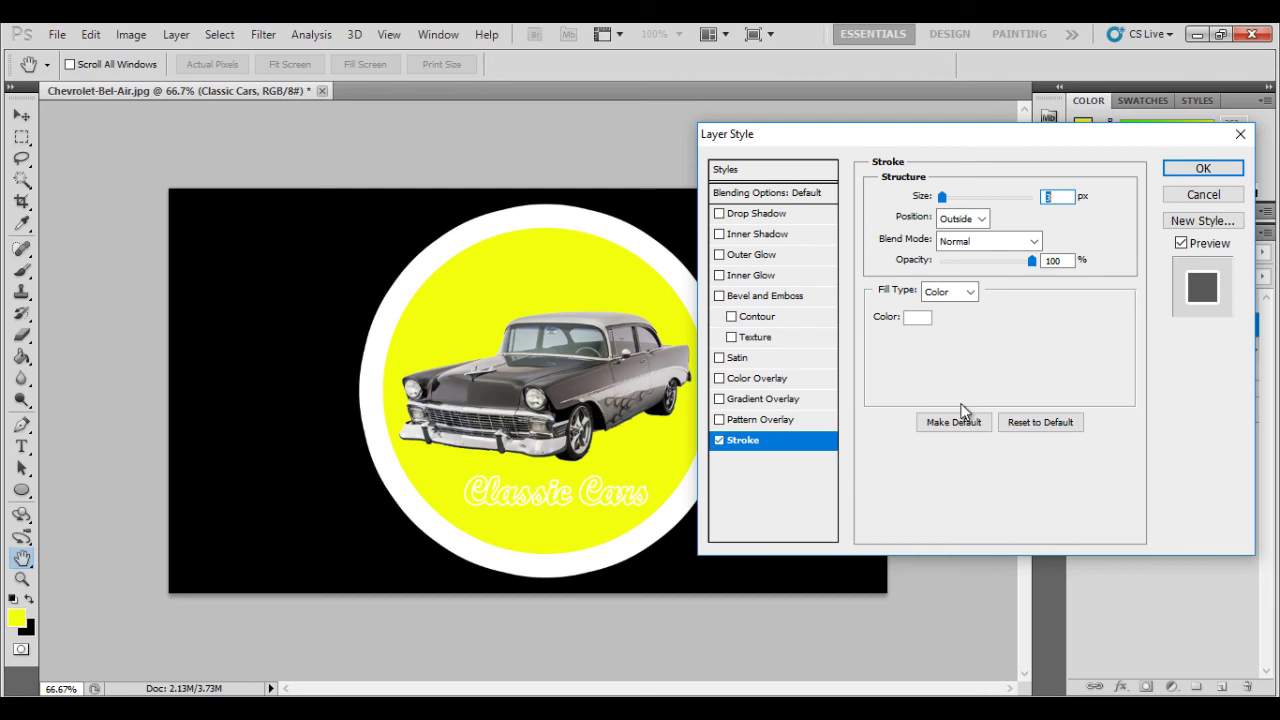
{"action": "left_click", "coordinate": [1203, 168]}
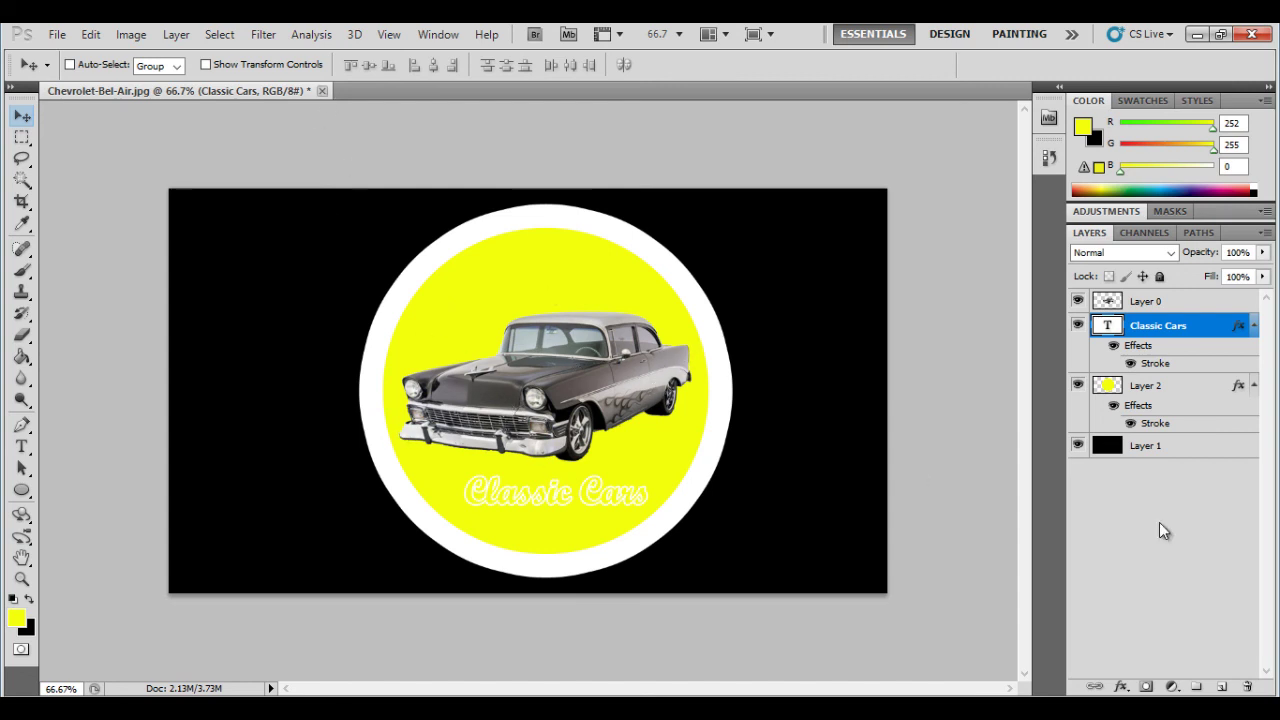
{"action": "left_click", "coordinate": [263, 35]}
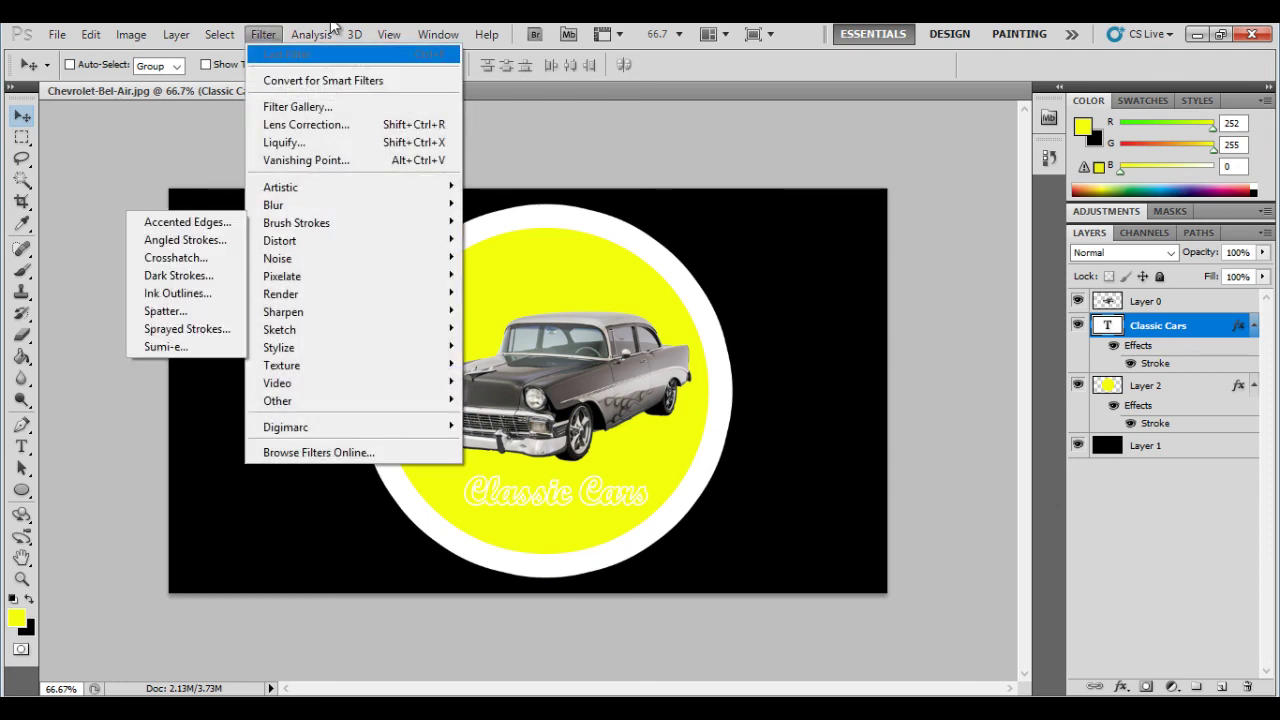
{"action": "mouse_move", "coordinate": [160, 31]}
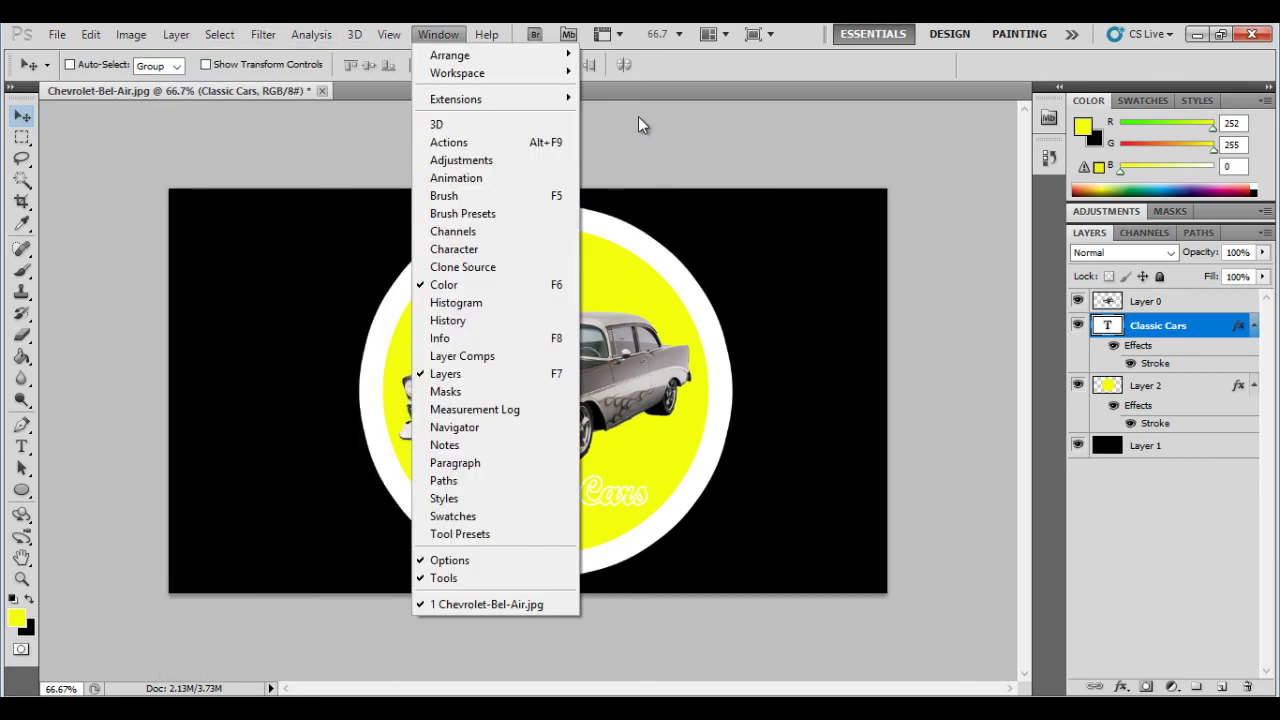
{"action": "left_click", "coordinate": [639, 120]}
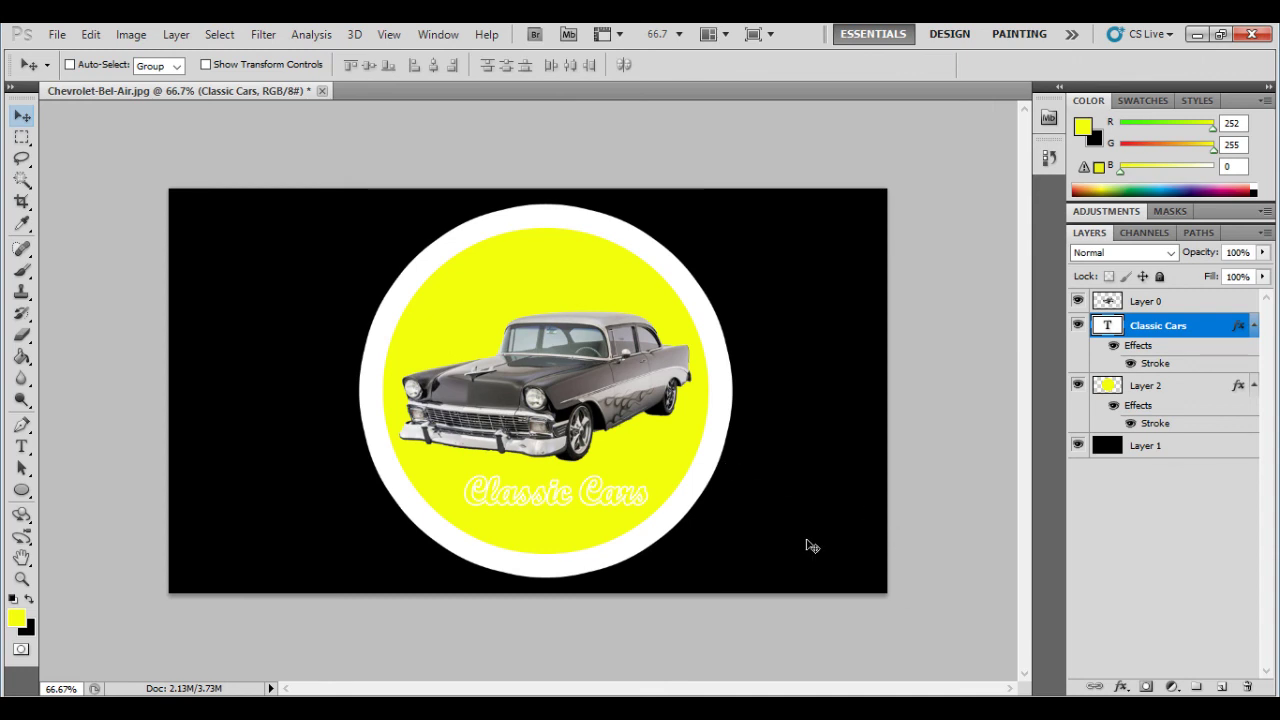